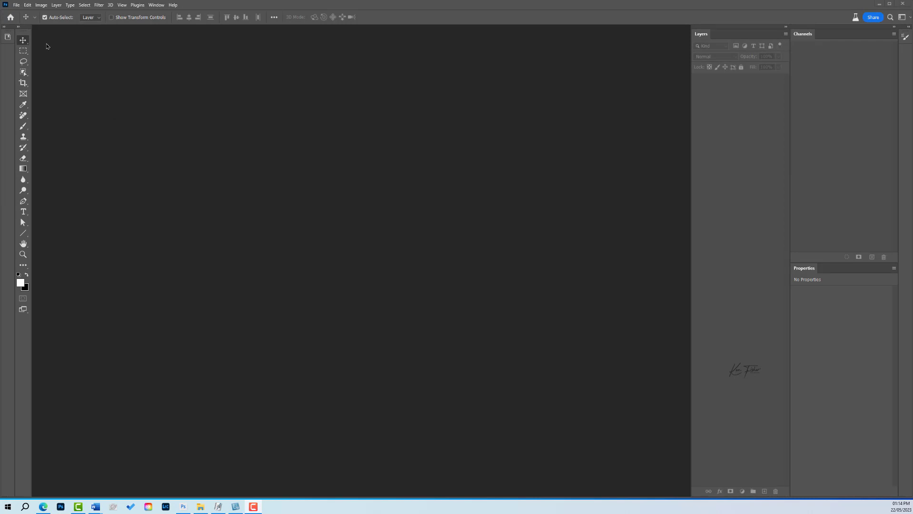
Step: Start a new document with the Artboard document type and set its width and height units to inches
{"action": "left_click", "coordinate": [16, 5]}
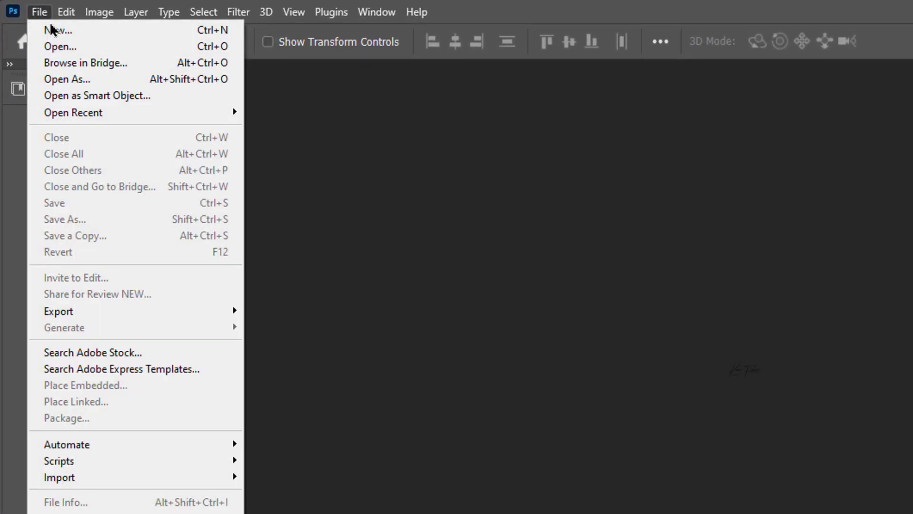
{"action": "left_click", "coordinate": [62, 35]}
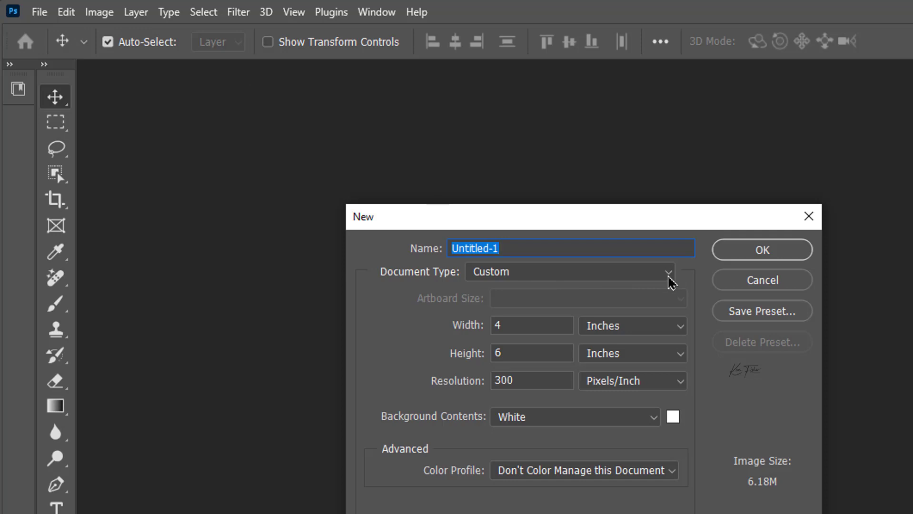
{"action": "left_click", "coordinate": [668, 275]}
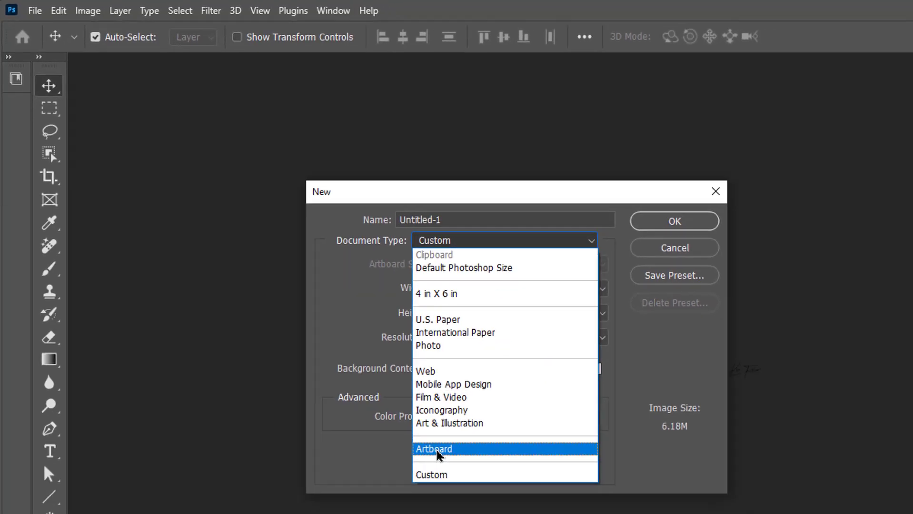
{"action": "left_click", "coordinate": [438, 452]}
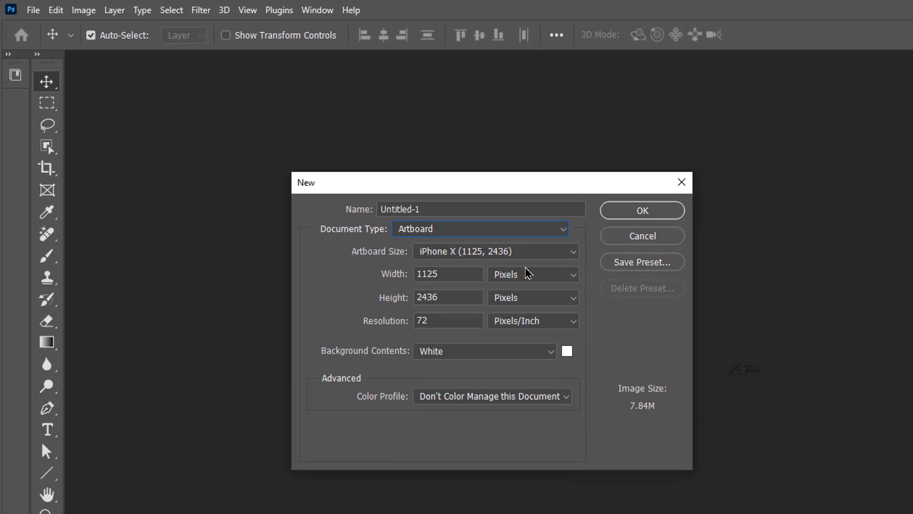
{"action": "left_click", "coordinate": [574, 256]}
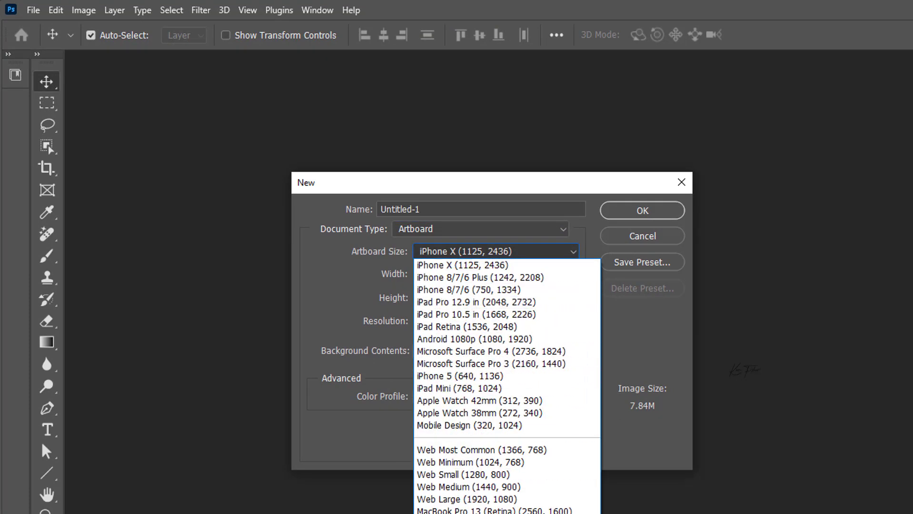
{"action": "left_click", "coordinate": [528, 253]}
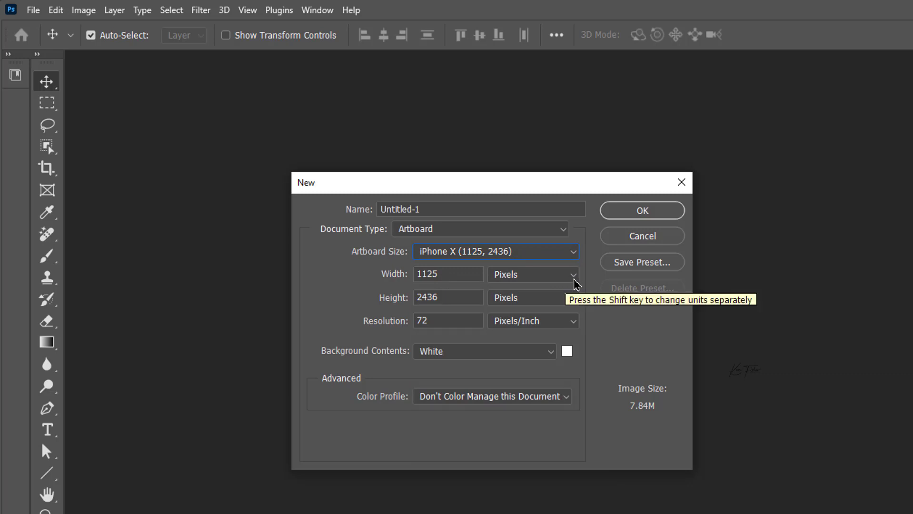
{"action": "left_click", "coordinate": [574, 280]}
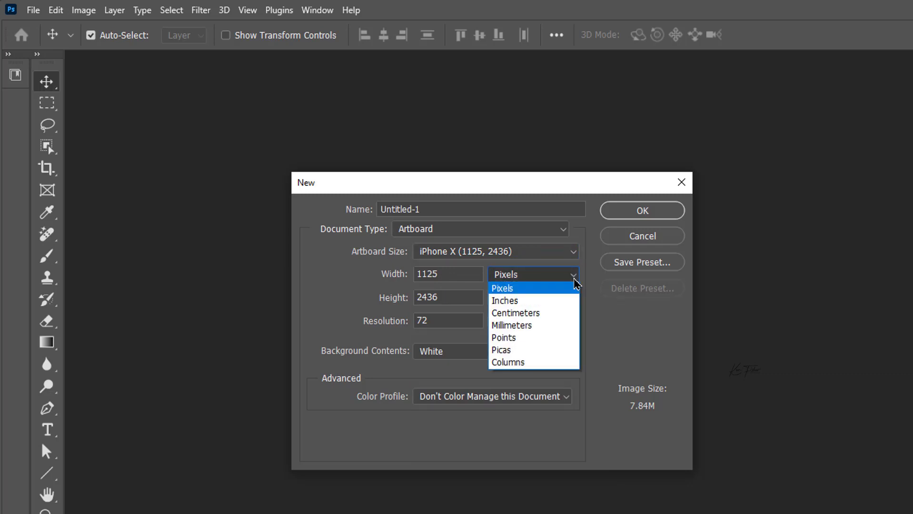
{"action": "left_click", "coordinate": [522, 302]}
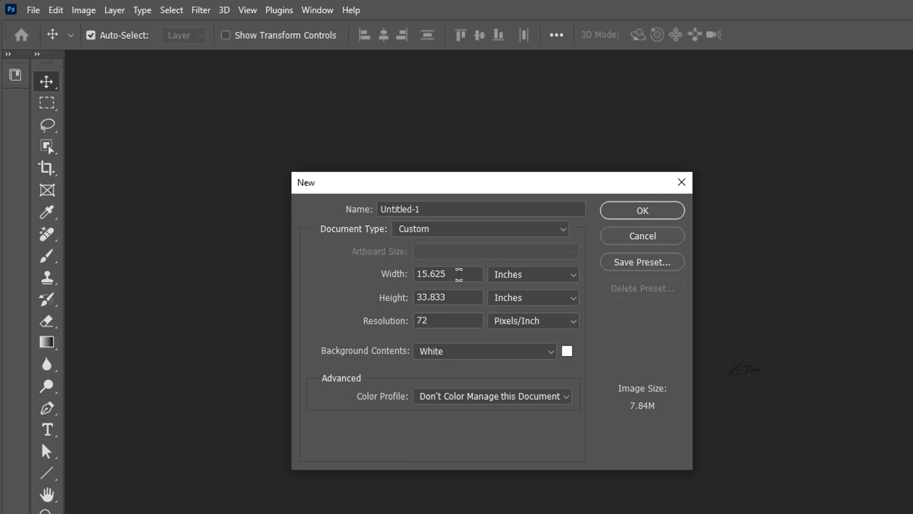
Step: Set the new document to 4 inches wide, 6 inches high and 300 pixels/inch, and create it
{"action": "left_click", "coordinate": [381, 275]}
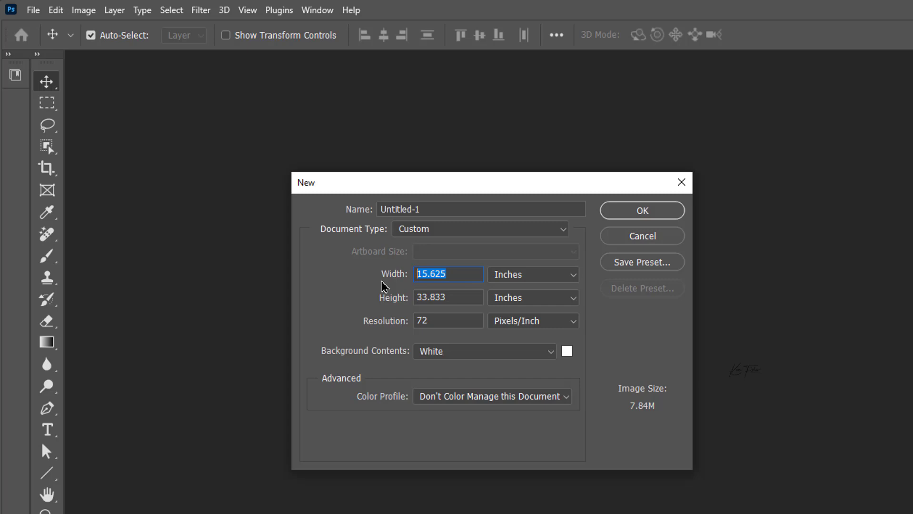
{"action": "type", "text": "4"}
{"action": "left_click_drag", "start_coordinate": [456, 302], "coordinate": [369, 296]}
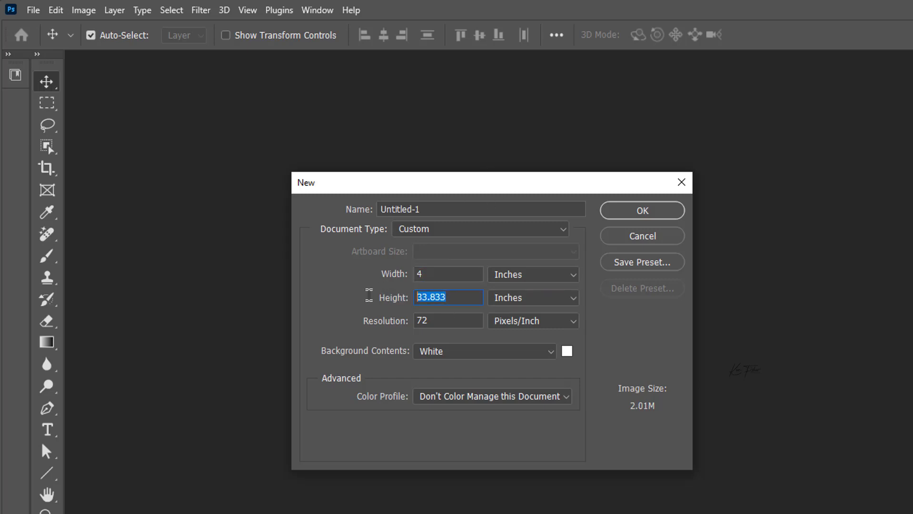
{"action": "type", "text": "6"}
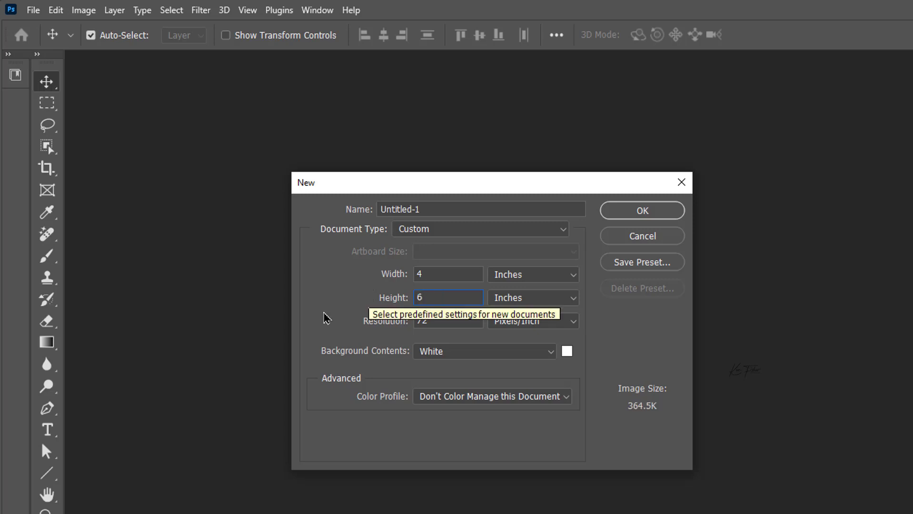
{"action": "left_click_drag", "start_coordinate": [455, 322], "coordinate": [380, 321]}
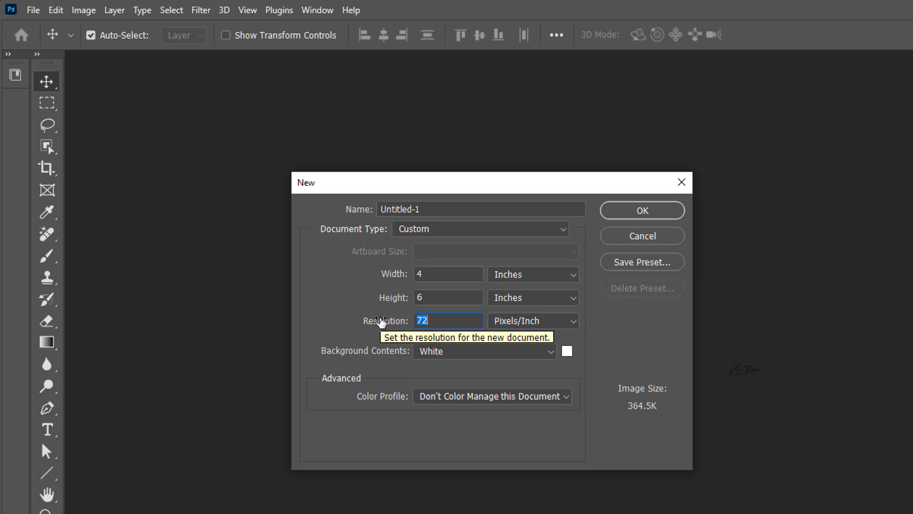
{"action": "type", "text": "300"}
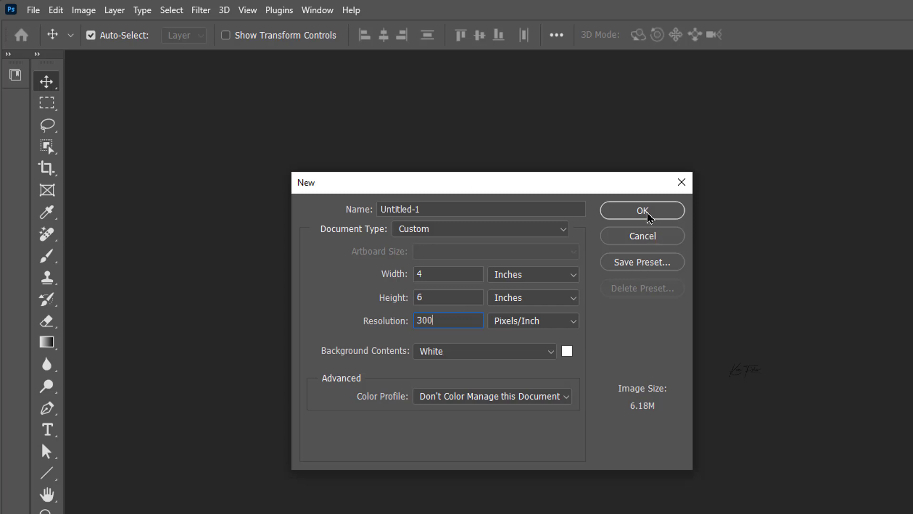
{"action": "left_click", "coordinate": [648, 216]}
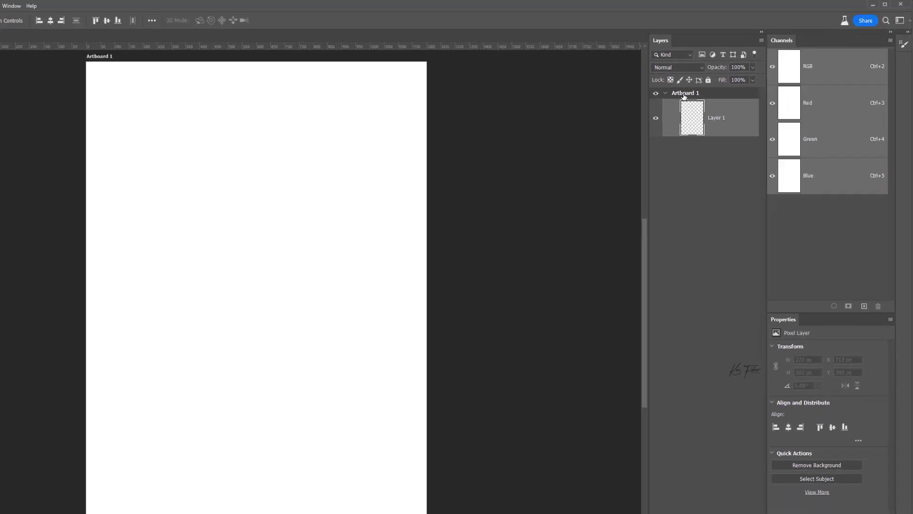
Step: Rename Artboard 1 as "Postcrd Front"
{"action": "double_click", "coordinate": [684, 93]}
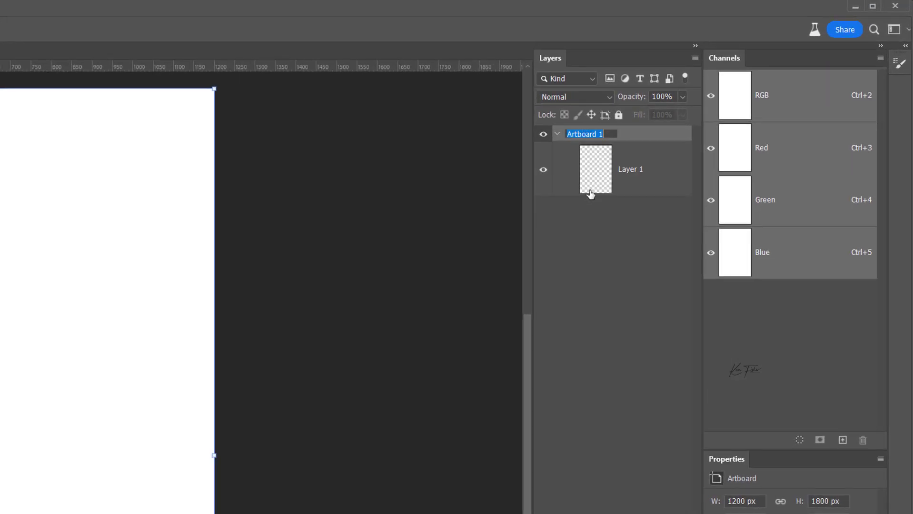
{"action": "type", "text": "Postcrd Front"}
{"action": "key", "text": "BackSpace"}
{"action": "type", "text": "r"}
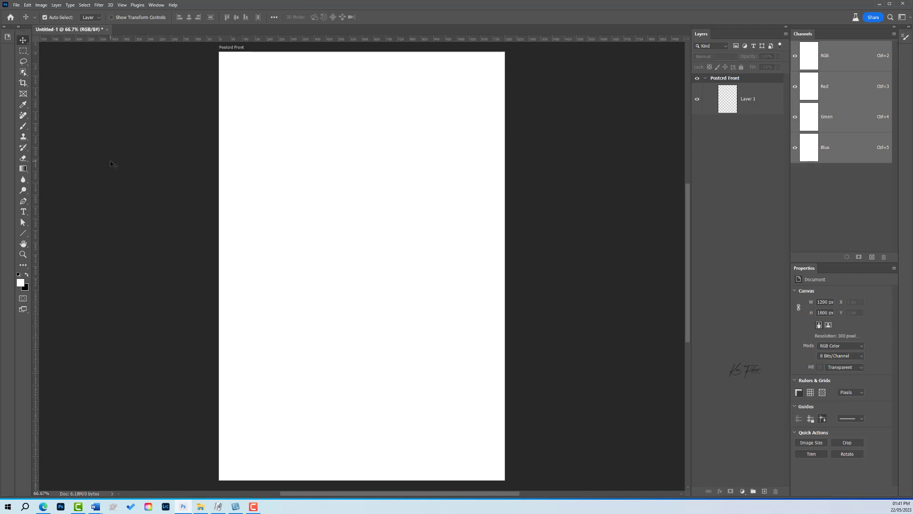
Step: Select the Postcrd Front artboard with the Artboard tool and start a new guide layout for it
{"action": "right_click", "coordinate": [23, 41]}
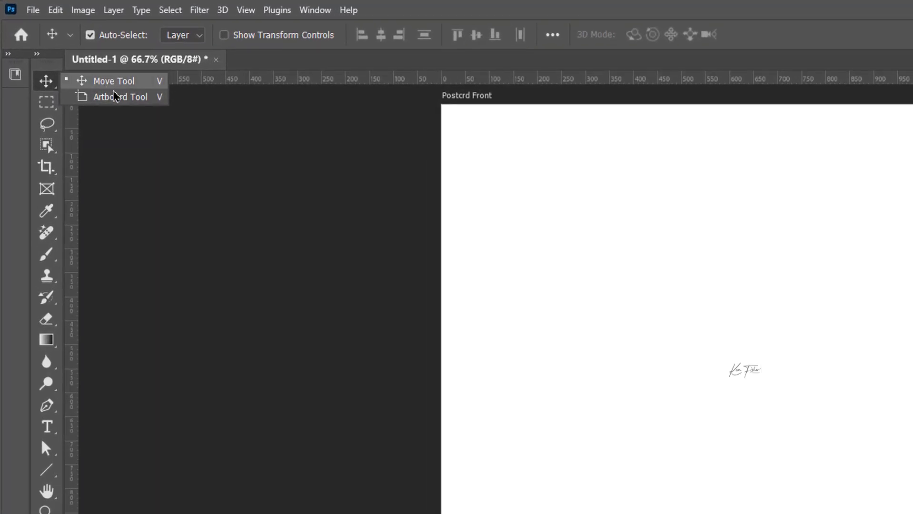
{"action": "left_click", "coordinate": [110, 99]}
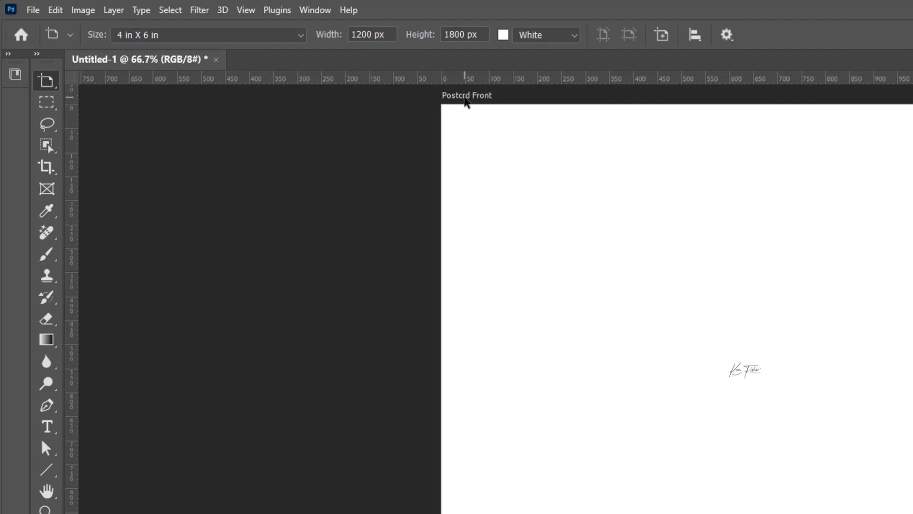
{"action": "left_click", "coordinate": [466, 97]}
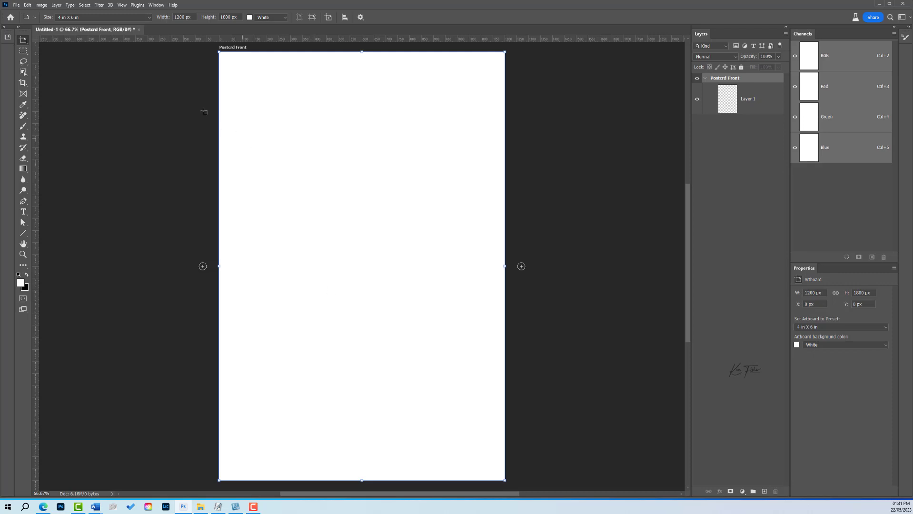
{"action": "left_click", "coordinate": [121, 5]}
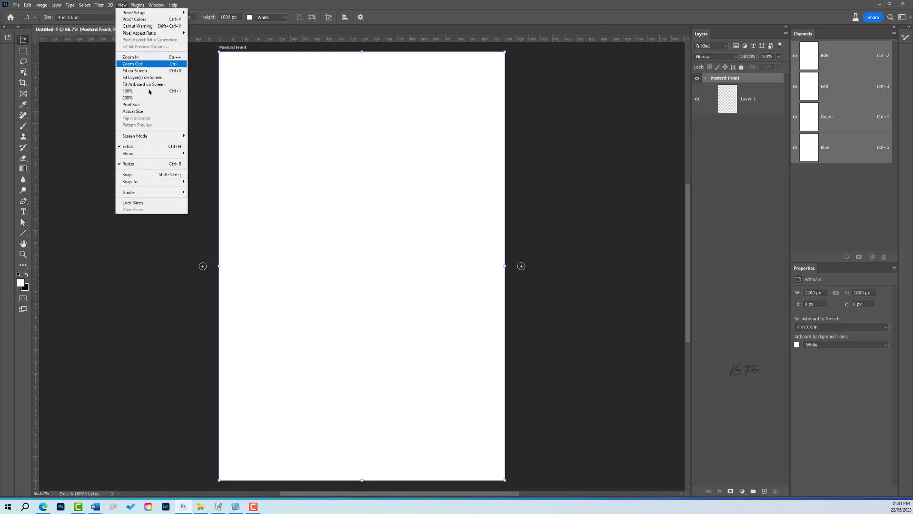
{"action": "mouse_move", "coordinate": [144, 194]}
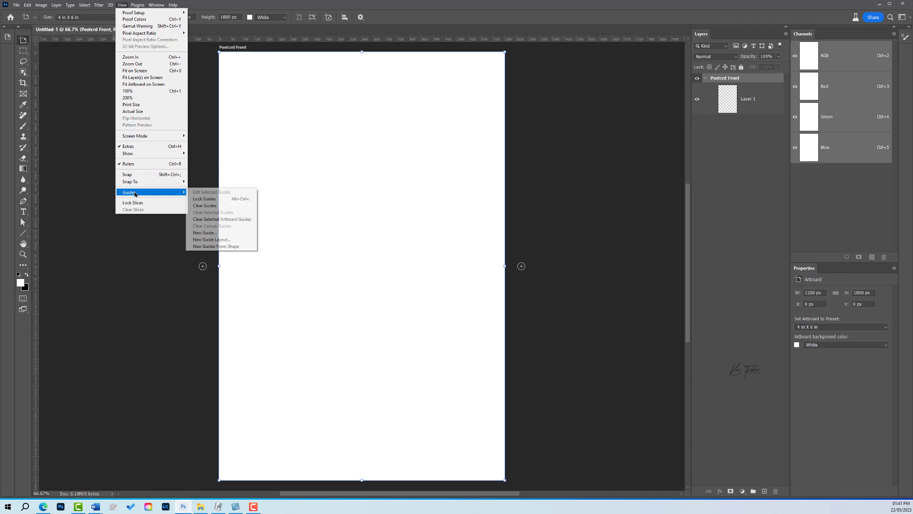
{"action": "left_click", "coordinate": [219, 239]}
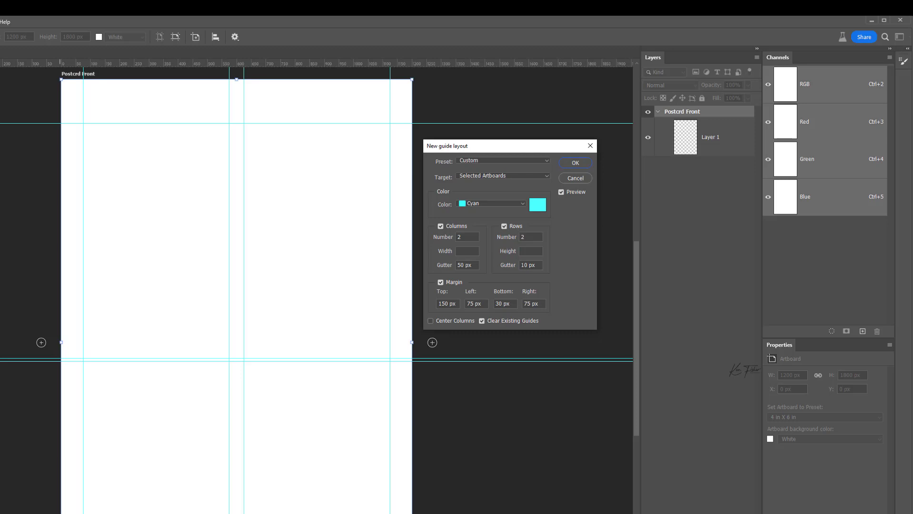
Step: Set the guide layout to 1 column and 1 row, with both gutters at 0 px
{"action": "left_click", "coordinate": [465, 237]}
{"action": "type", "text": "1"}
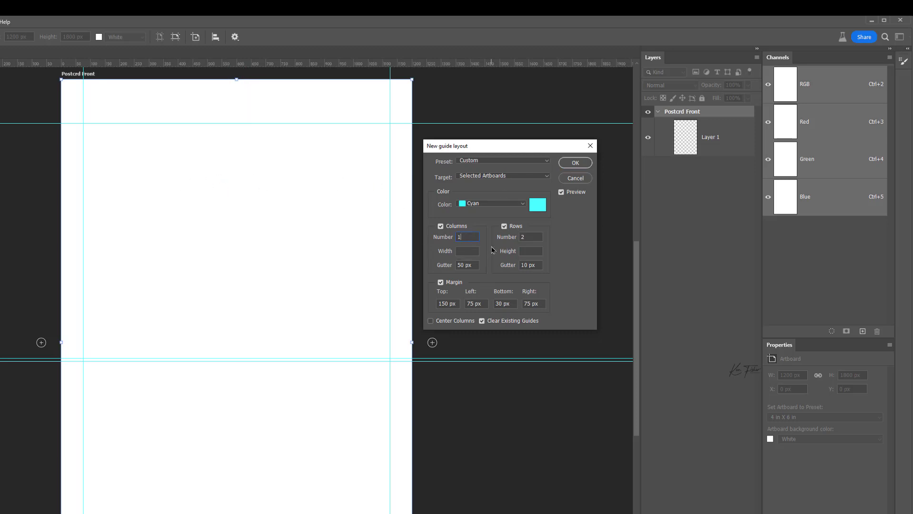
{"action": "left_click", "coordinate": [525, 237]}
{"action": "type", "text": "1"}
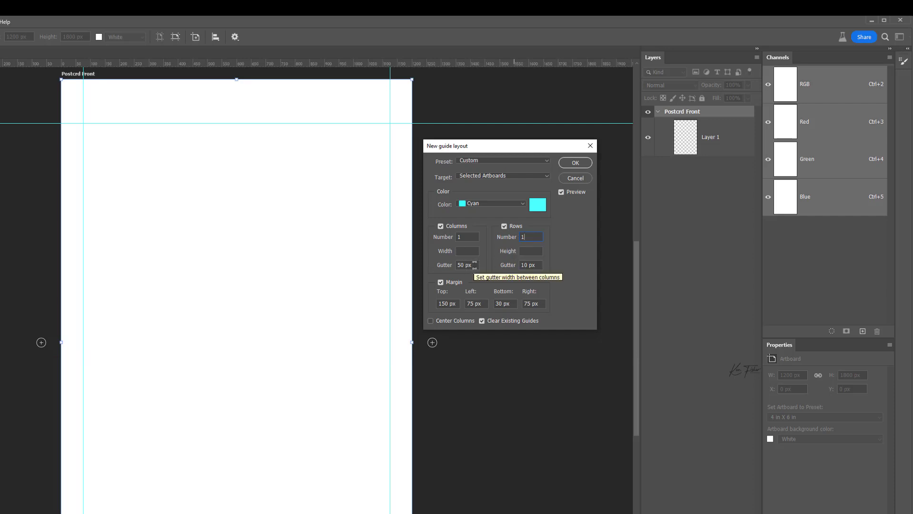
{"action": "left_click", "coordinate": [474, 265]}
{"action": "type", "text": "0"}
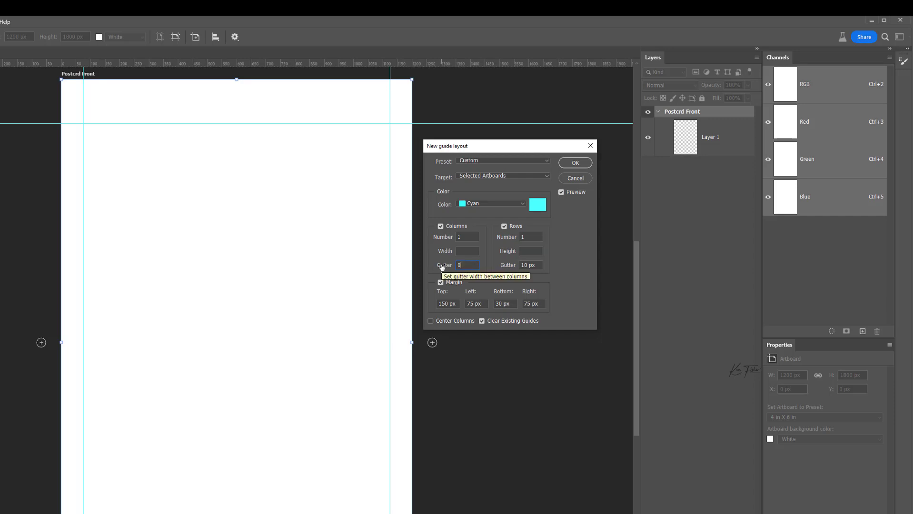
{"action": "left_click", "coordinate": [537, 264]}
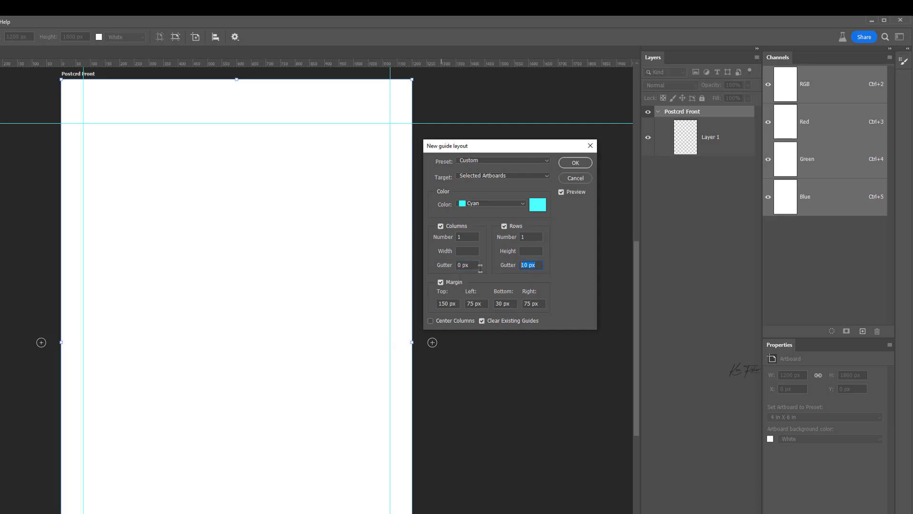
{"action": "type", "text": "0"}
Step: Set the guide layout's top margin to 75 px and apply the layout
{"action": "double_click", "coordinate": [447, 303]}
{"action": "type", "text": "75"}
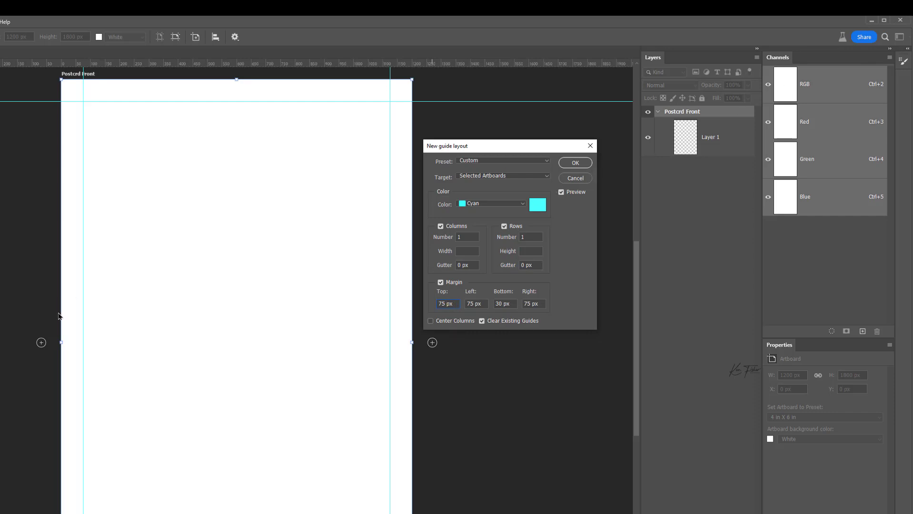
{"action": "left_click", "coordinate": [477, 305]}
{"action": "left_click", "coordinate": [576, 163]}
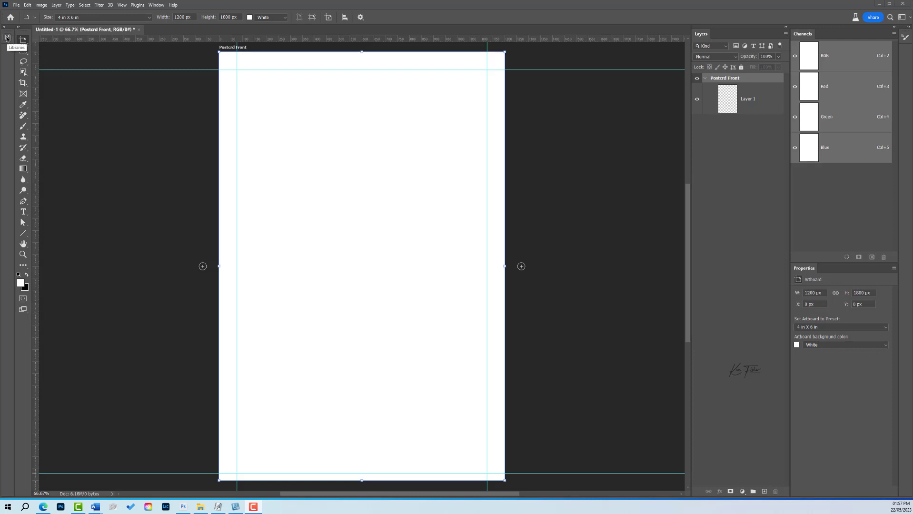
Step: Open the Artboard library and place its Postcard Front bridge image on the upper part of the artboard
{"action": "left_click", "coordinate": [7, 37]}
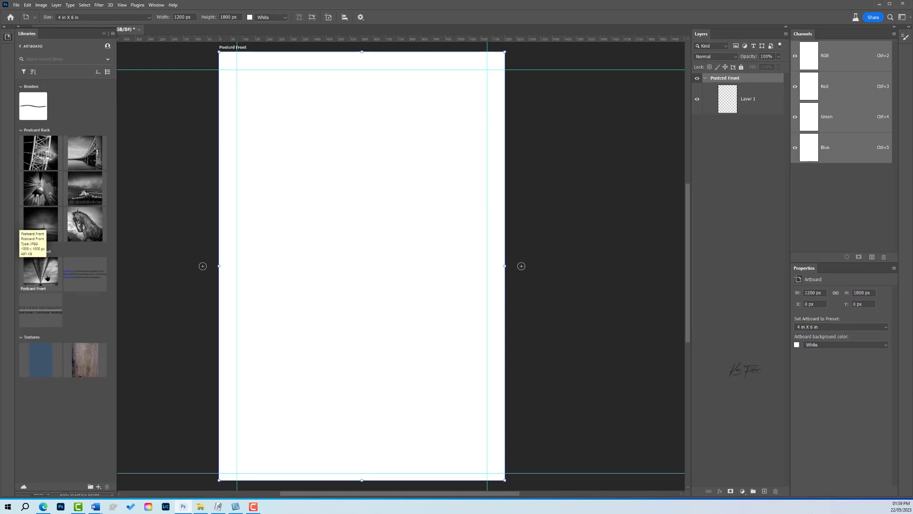
{"action": "left_click_drag", "start_coordinate": [47, 277], "coordinate": [368, 117]}
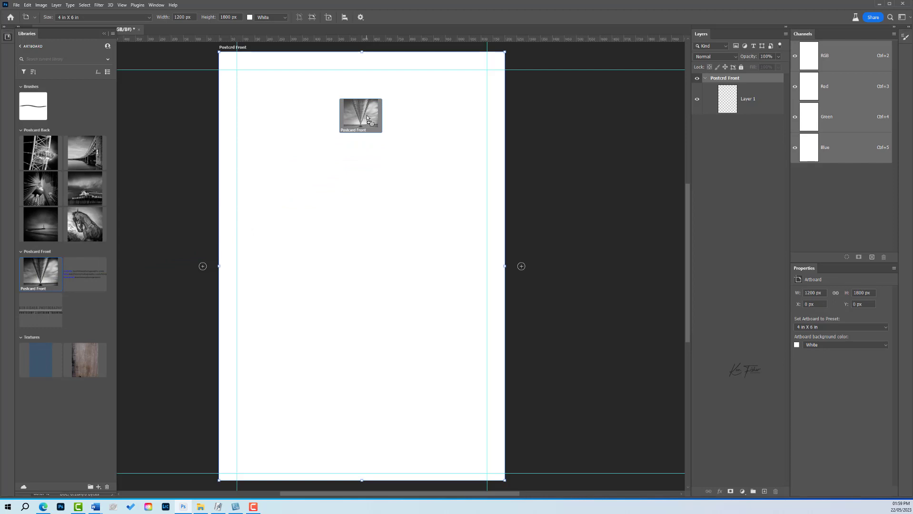
{"action": "left_click_drag", "start_coordinate": [368, 117], "coordinate": [368, 117]}
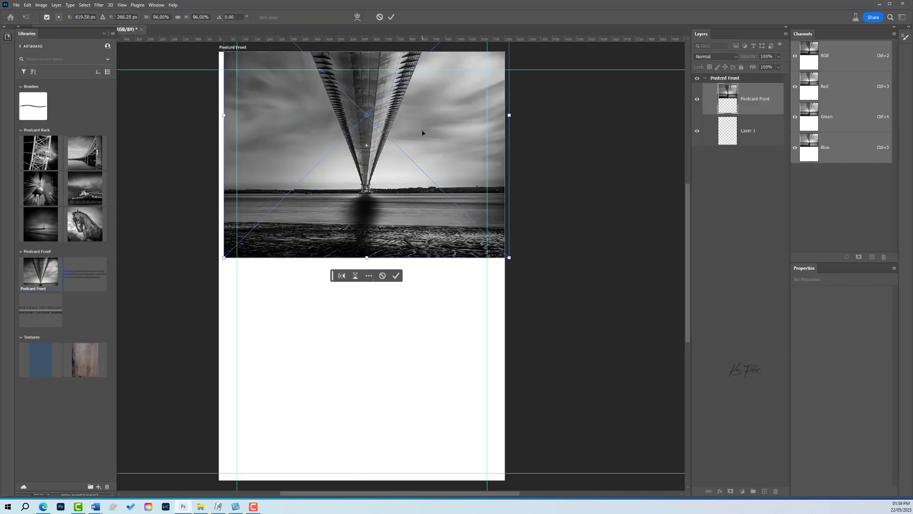
Step: Align the placed image with the top and left margin guides and scale it to about 1047 × 1059 px to fit between the side guides
{"action": "left_click_drag", "start_coordinate": [409, 136], "coordinate": [423, 234]}
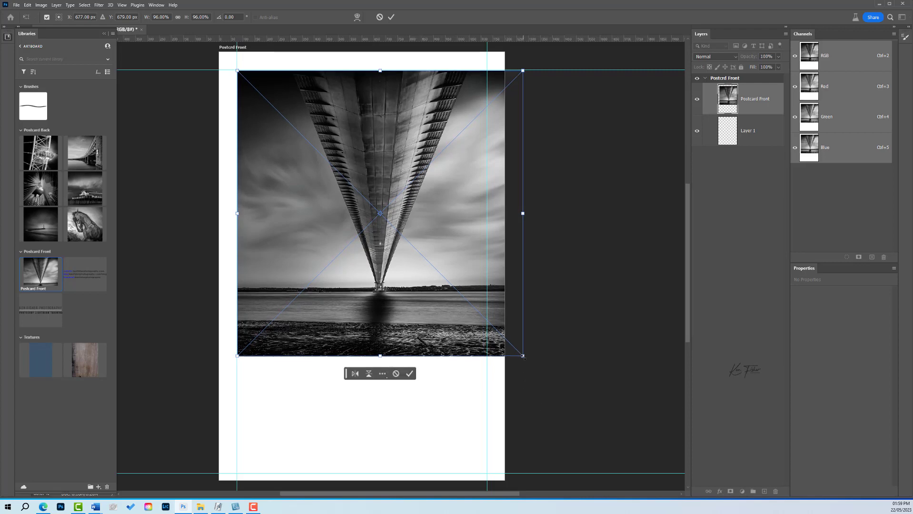
{"action": "left_click_drag", "start_coordinate": [523, 356], "coordinate": [485, 323]}
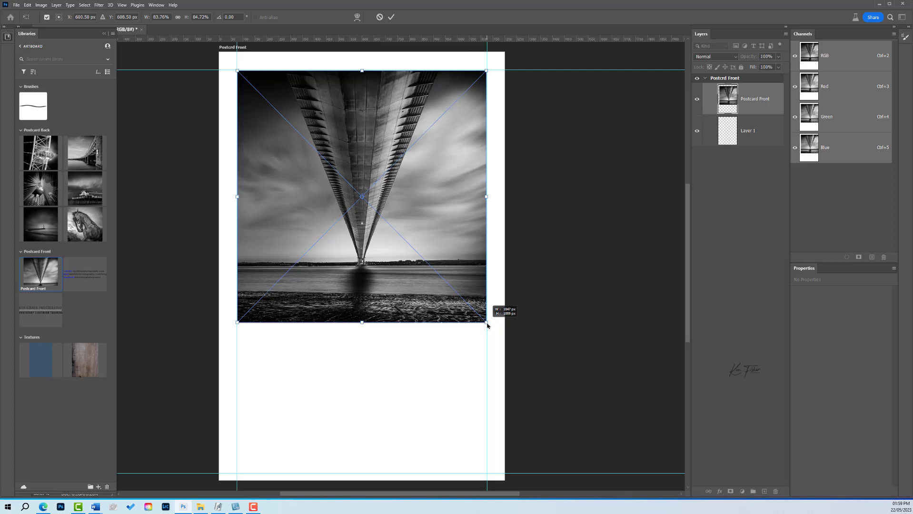
{"action": "left_click_drag", "start_coordinate": [487, 325], "coordinate": [488, 325]}
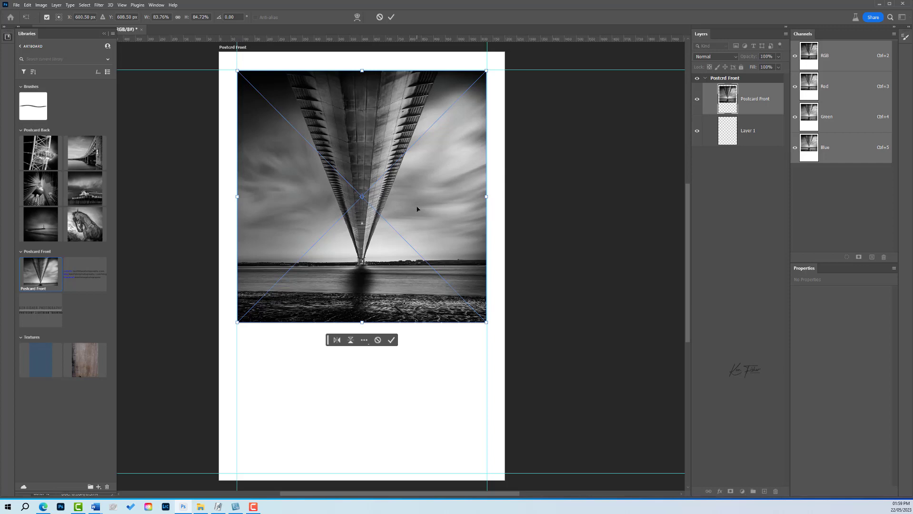
{"action": "key", "text": "Return"}
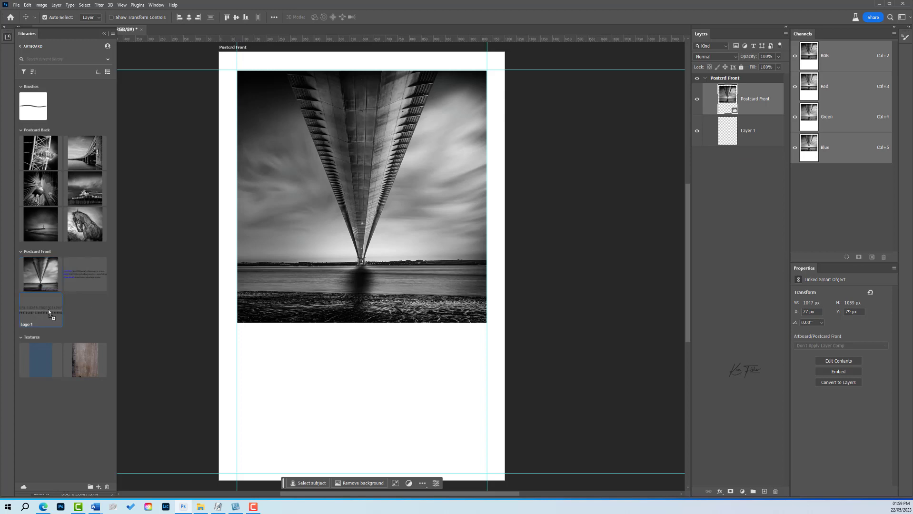
Step: Place the Logo 1 asset directly below the bridge image and scale it to about 1045 × 173 px between the side guides
{"action": "left_click_drag", "start_coordinate": [47, 309], "coordinate": [366, 360]}
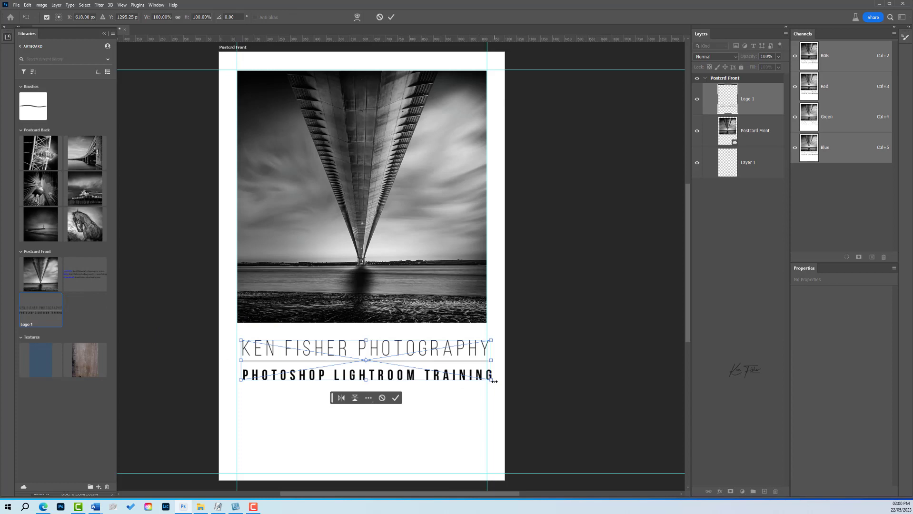
{"action": "left_click_drag", "start_coordinate": [491, 380], "coordinate": [486, 376]}
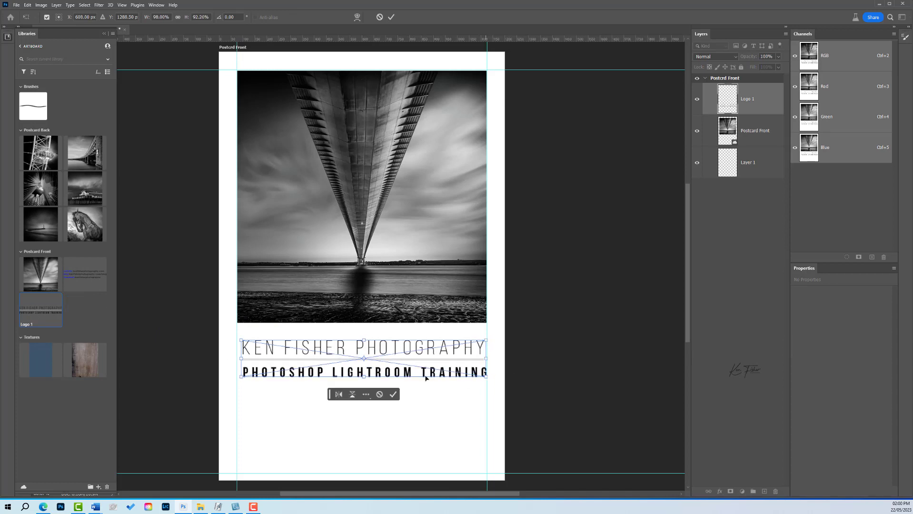
{"action": "left_click_drag", "start_coordinate": [262, 361], "coordinate": [258, 354]}
{"action": "left_click_drag", "start_coordinate": [484, 370], "coordinate": [487, 378]}
{"action": "key", "text": "Return"}
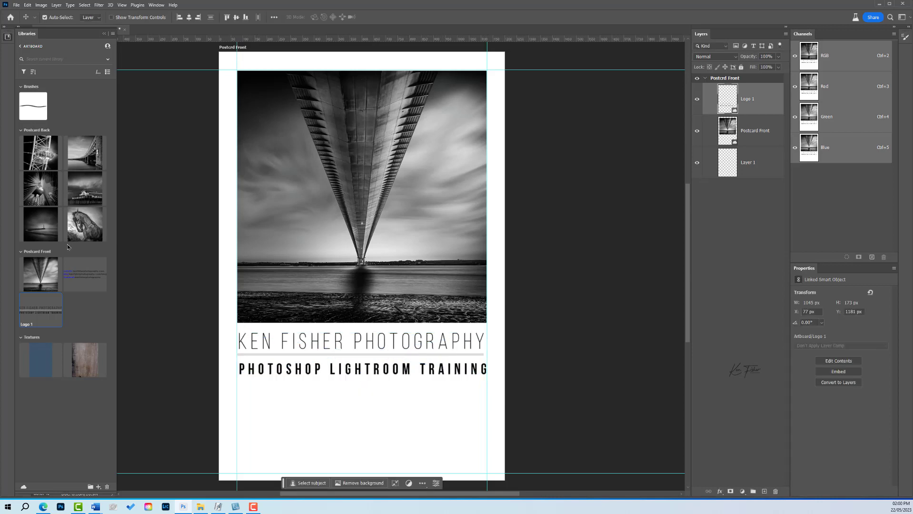
Step: Place the Logo 2 asset with the web contact lines centred below Logo 1 at its original size
{"action": "left_click_drag", "start_coordinate": [84, 277], "coordinate": [390, 421]}
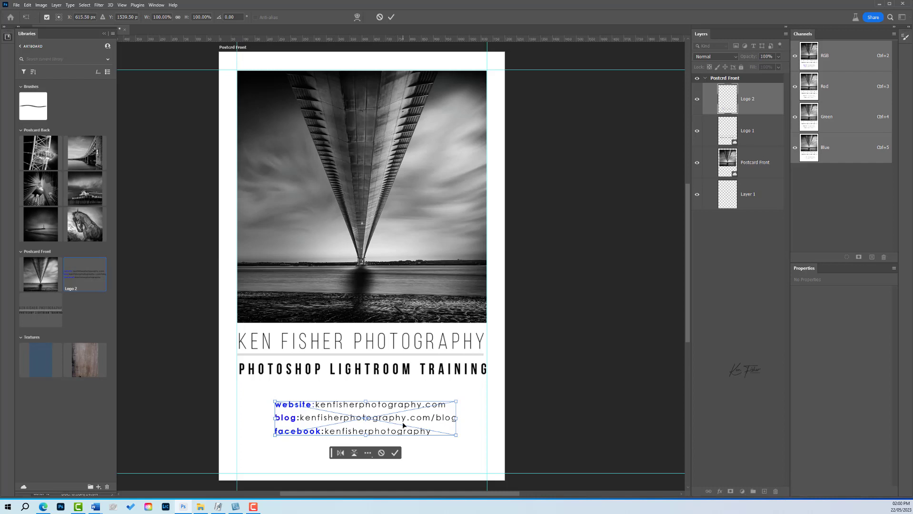
{"action": "key", "text": "Return"}
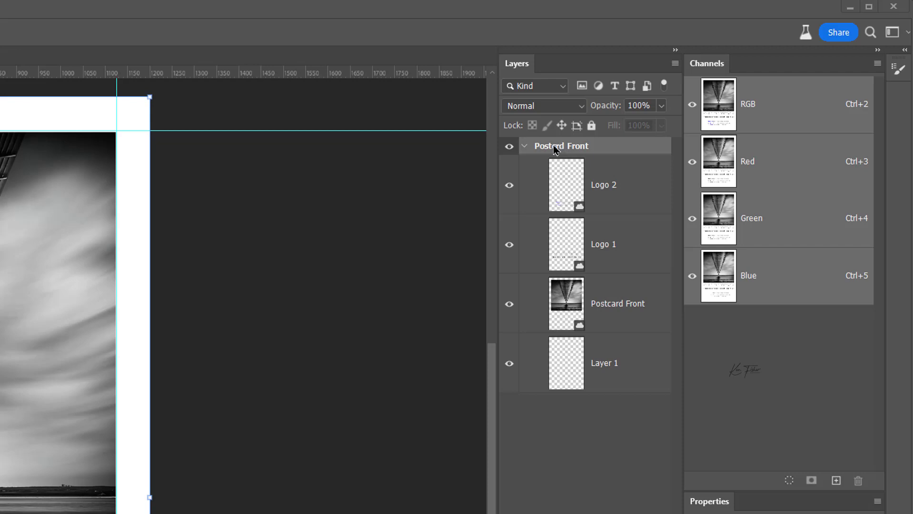
{"action": "left_click", "coordinate": [524, 147]}
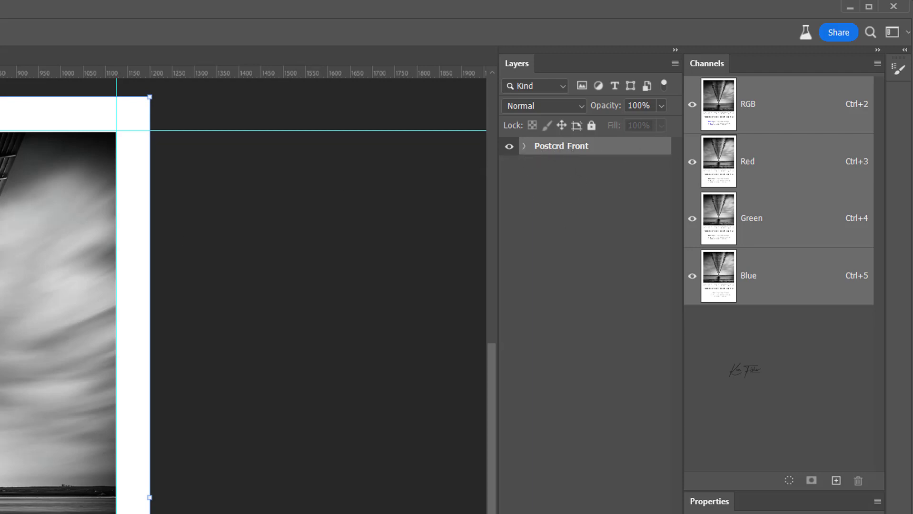
{"action": "left_click", "coordinate": [523, 147]}
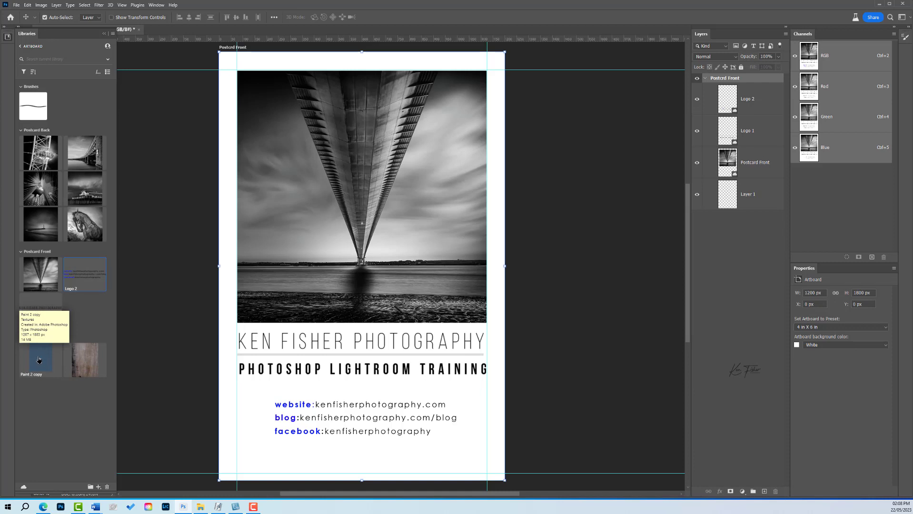
Step: Place the Paint 2 copy texture on the front artboard and scale it to about 1232 × 1818 px to cover the whole card
{"action": "left_click_drag", "start_coordinate": [41, 362], "coordinate": [381, 226]}
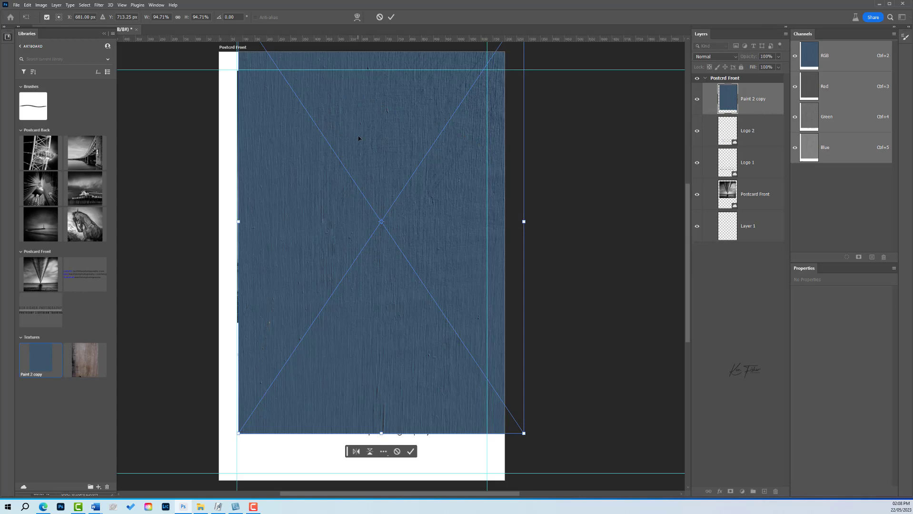
{"action": "left_click_drag", "start_coordinate": [359, 138], "coordinate": [338, 180]}
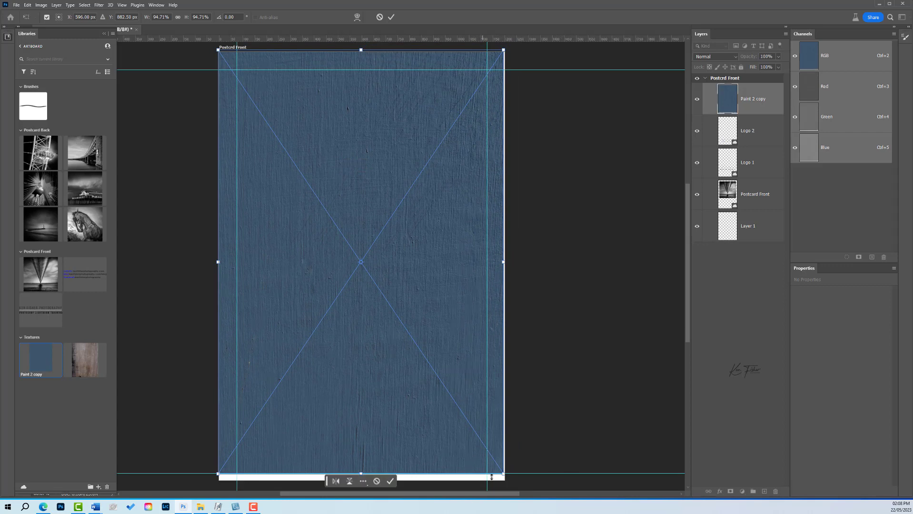
{"action": "left_click_drag", "start_coordinate": [504, 474], "coordinate": [513, 487]}
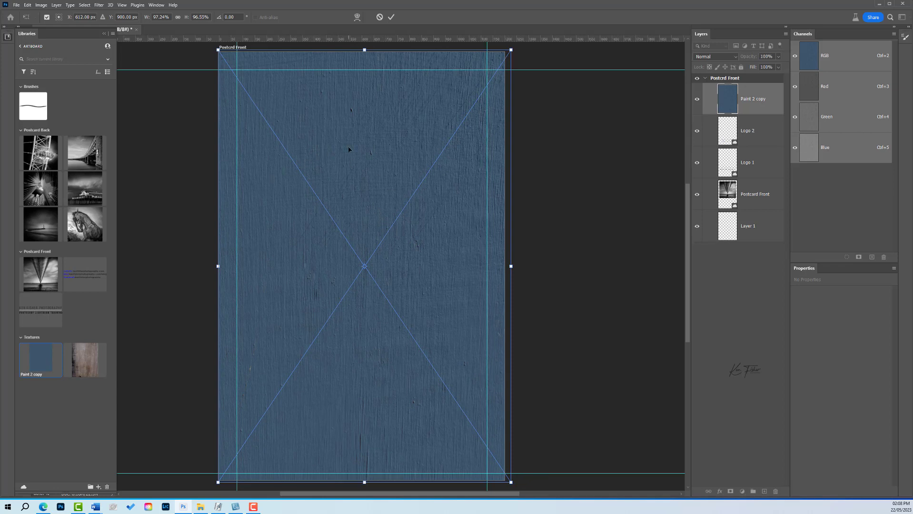
{"action": "key", "text": "Return"}
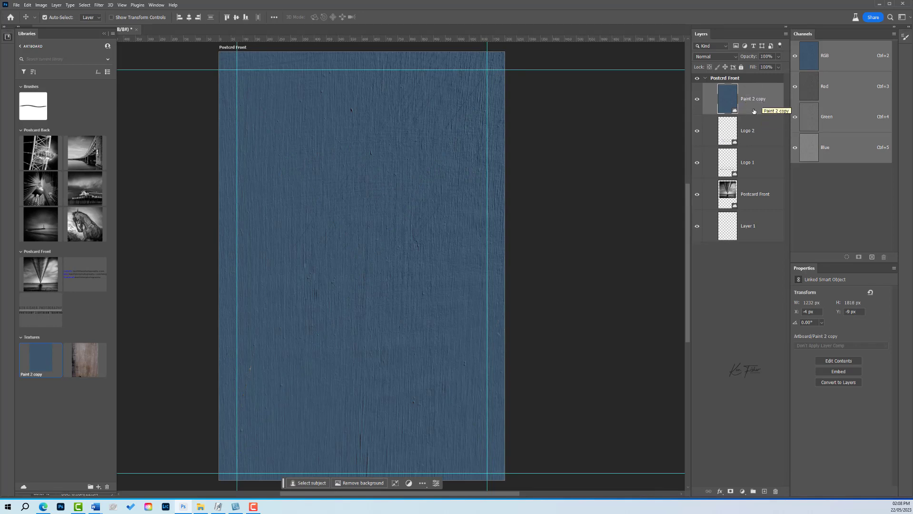
Step: Move the Paint 2 copy layer beneath the Postcard Front image layer and lower its opacity to 51%
{"action": "left_click_drag", "start_coordinate": [754, 111], "coordinate": [762, 218]}
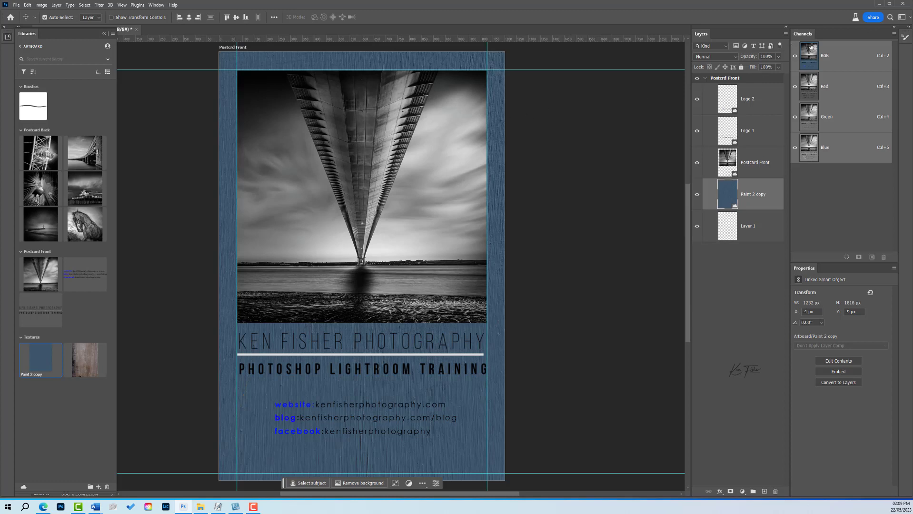
{"action": "left_click", "coordinate": [778, 57]}
{"action": "left_click_drag", "start_coordinate": [777, 66], "coordinate": [767, 69]}
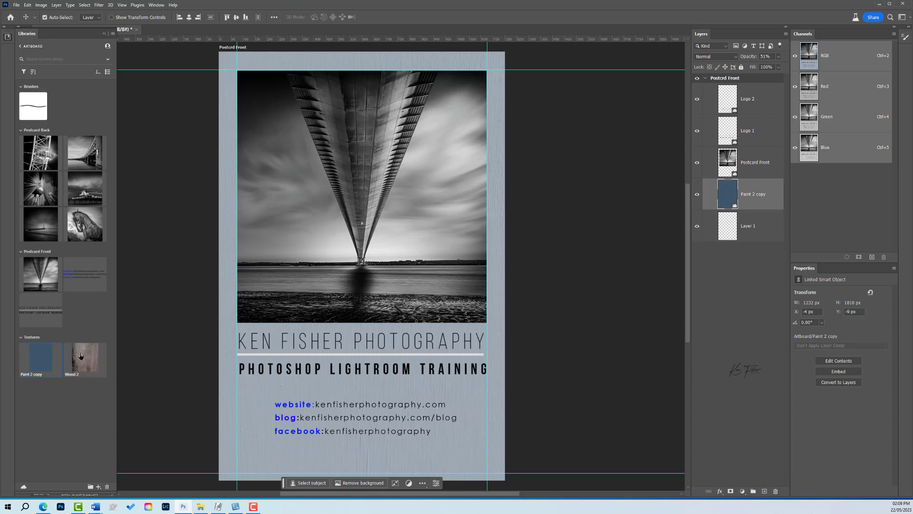
Step: Place the Wood 2 texture above the Paint 2 copy layer and stretch it to about 1322 × 1830 px to cover the artboard
{"action": "left_click_drag", "start_coordinate": [80, 355], "coordinate": [381, 237]}
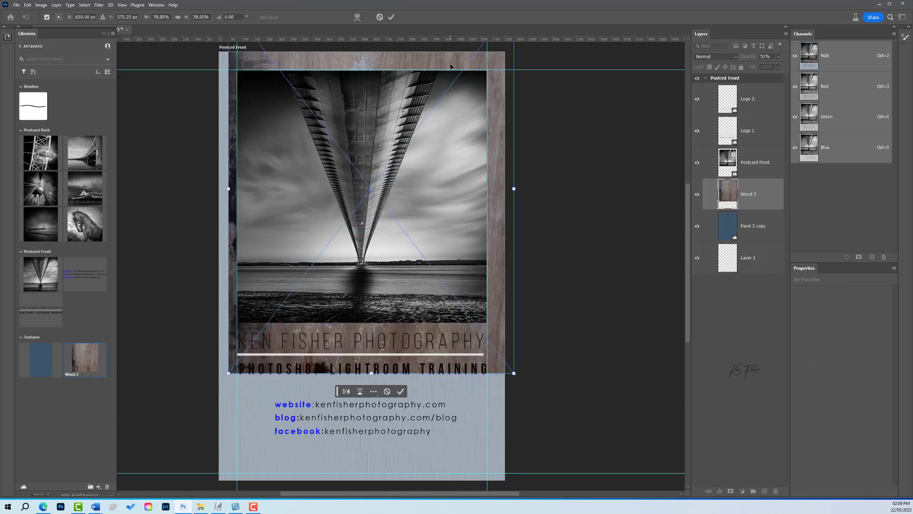
{"action": "left_click_drag", "start_coordinate": [451, 72], "coordinate": [439, 112]}
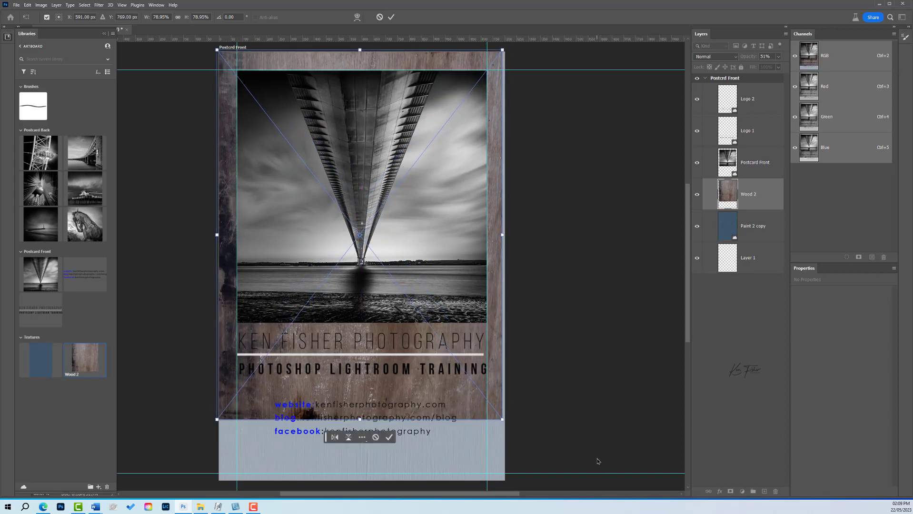
{"action": "left_click_drag", "start_coordinate": [502, 421], "coordinate": [520, 487]}
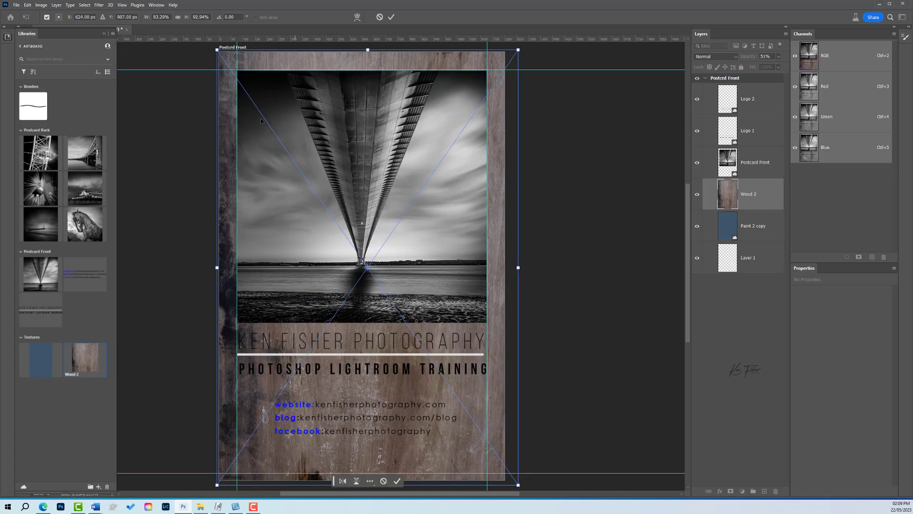
{"action": "mouse_move", "coordinate": [404, 382]}
{"action": "left_mouse_down"}
{"action": "mouse_move", "coordinate": [374, 394]}
{"action": "mouse_move", "coordinate": [394, 368]}
{"action": "left_mouse_up"}
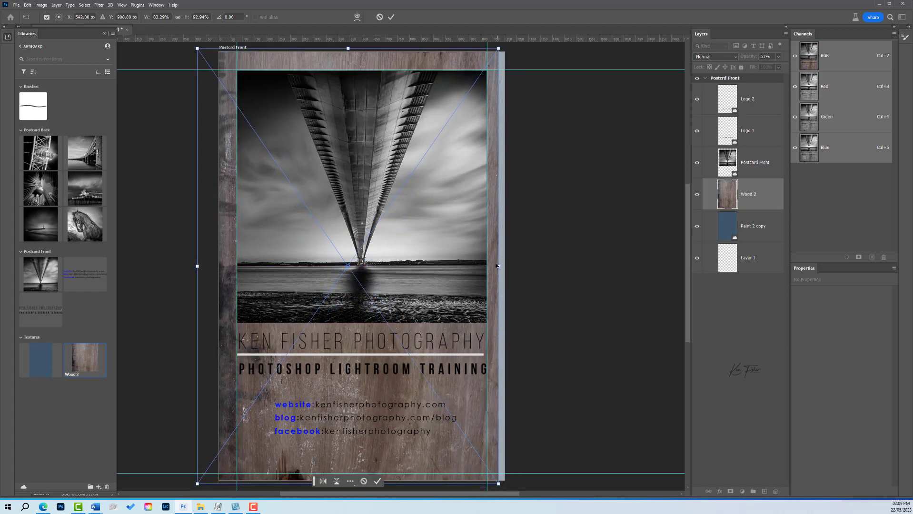
{"action": "left_click_drag", "start_coordinate": [496, 266], "coordinate": [512, 266]}
{"action": "key", "text": "Return"}
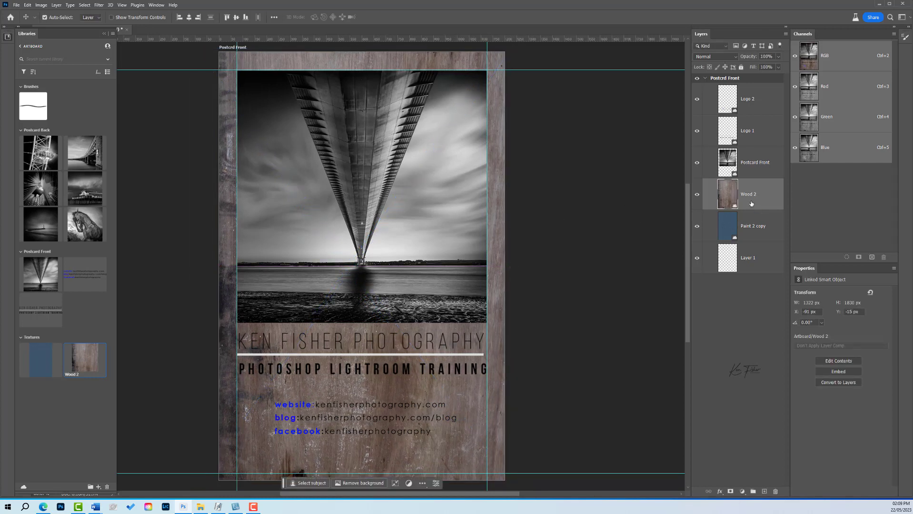
Step: Set the Wood 2 layer's blend mode to Soft Light
{"action": "left_click", "coordinate": [733, 57]}
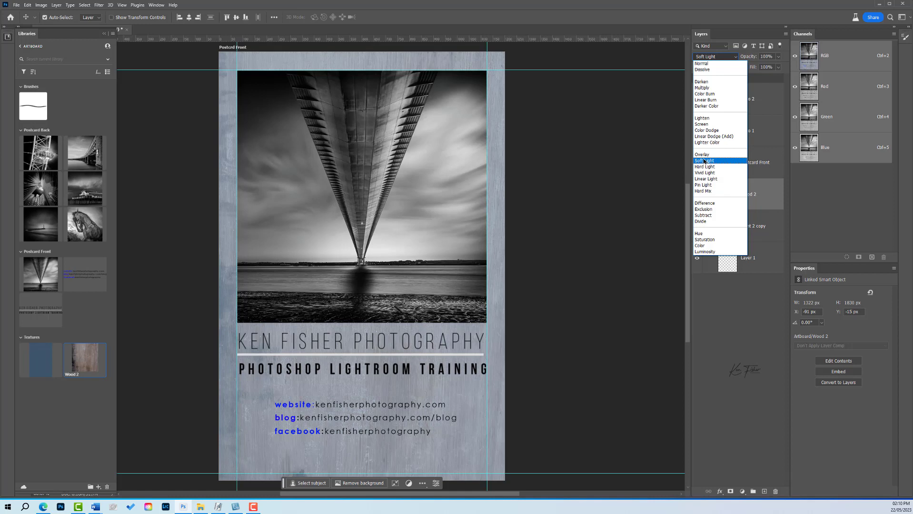
{"action": "left_click", "coordinate": [704, 161]}
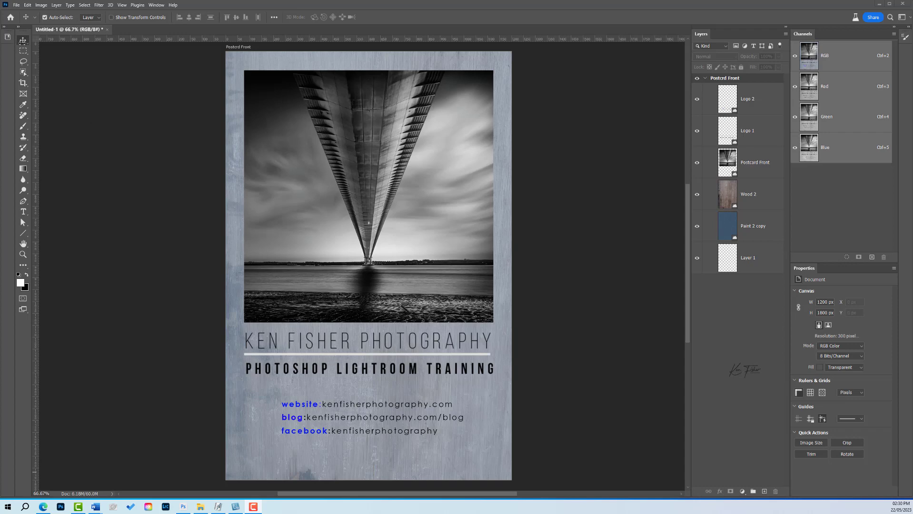
Step: Add a second 4 × 6 in artboard with a white background beside the front artboard using the Artboard tool
{"action": "right_click", "coordinate": [25, 41]}
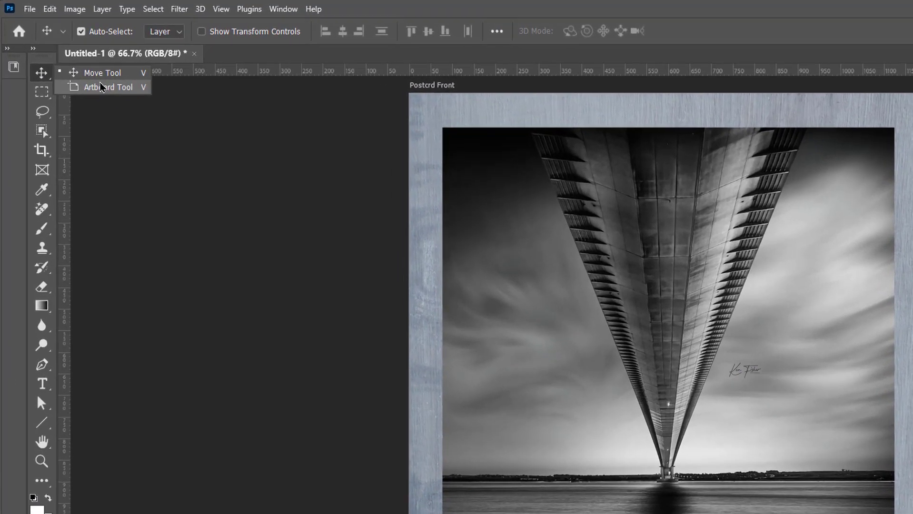
{"action": "left_click", "coordinate": [81, 67]}
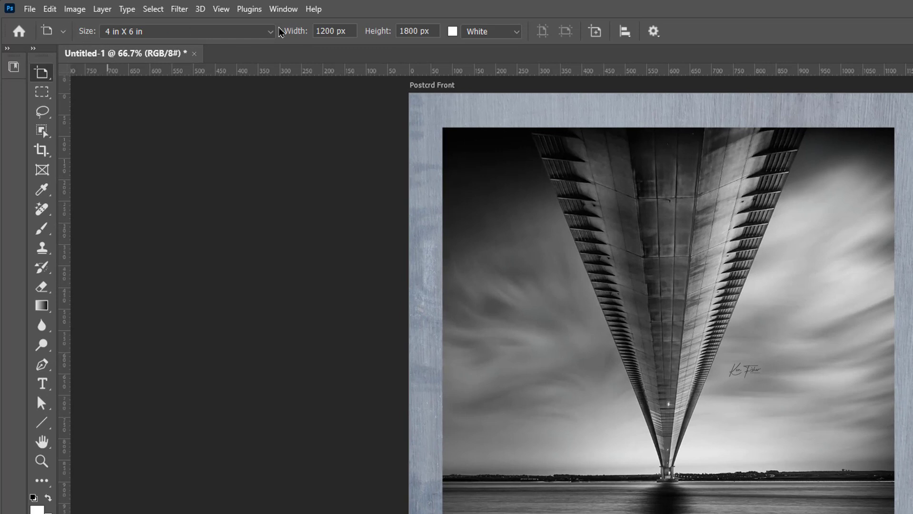
{"action": "left_click", "coordinate": [598, 34]}
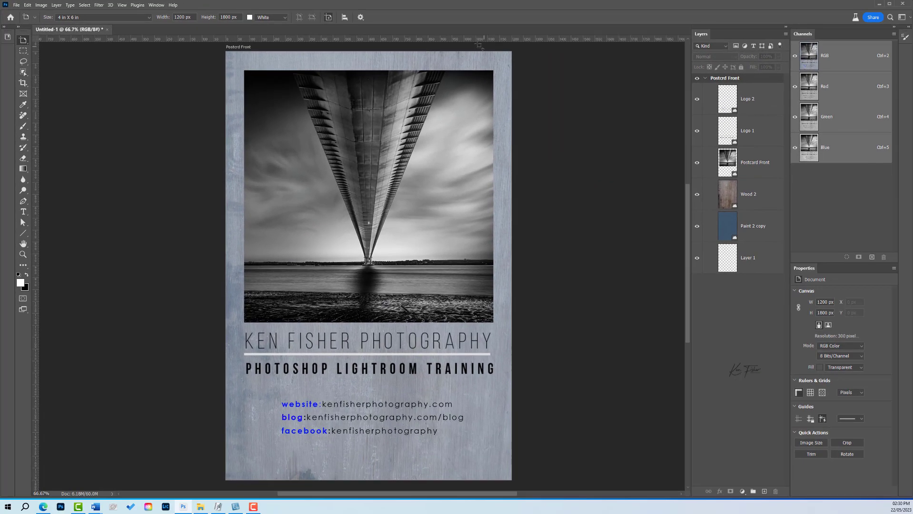
{"action": "left_click", "coordinate": [533, 55]}
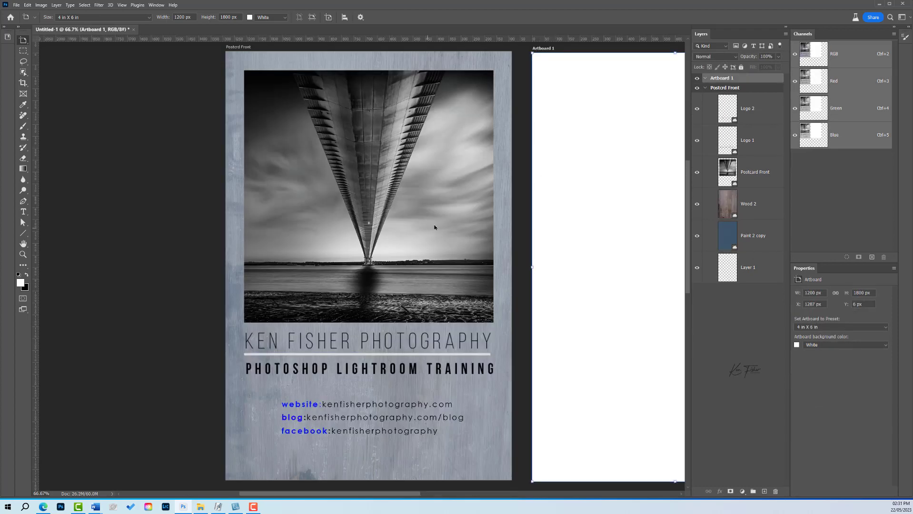
Step: Rename the new artboard as Postcard Back and switch to the Move tool
{"action": "left_click_drag", "start_coordinate": [446, 217], "coordinate": [305, 218]}
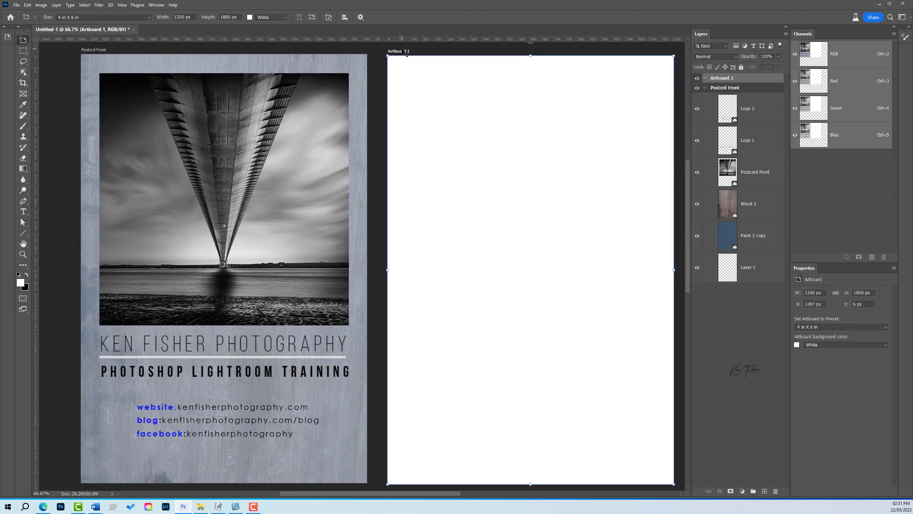
{"action": "double_click", "coordinate": [723, 78]}
{"action": "type", "text": "Postc"}
{"action": "key", "text": "Return"}
{"action": "key", "text": "v"}
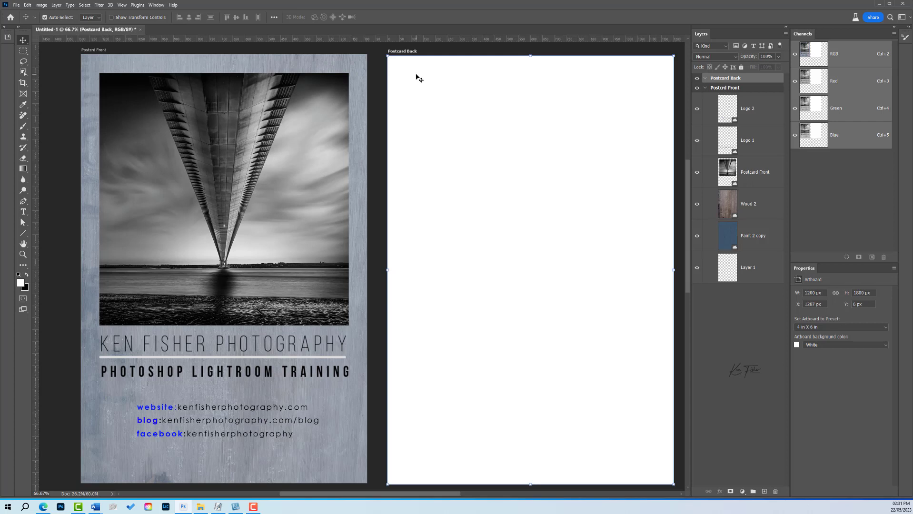
Step: Start a new guide layout for the Postcard Back artboard with 2 columns and 3 rows
{"action": "left_click", "coordinate": [122, 5]}
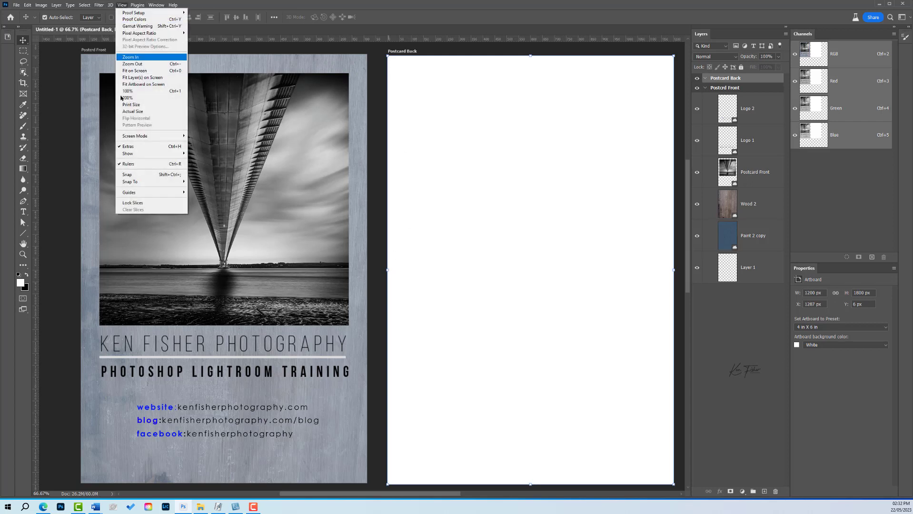
{"action": "mouse_move", "coordinate": [143, 193]}
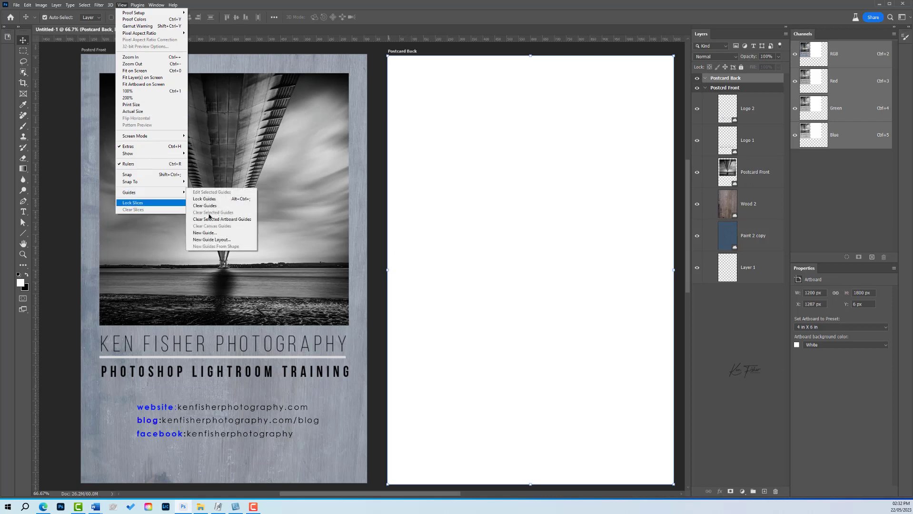
{"action": "left_click", "coordinate": [222, 242]}
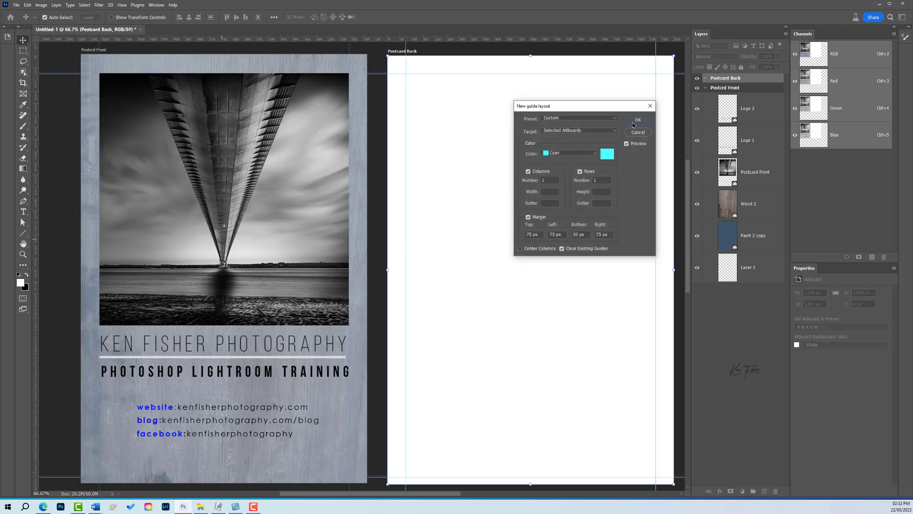
{"action": "left_click_drag", "start_coordinate": [601, 108], "coordinate": [542, 86]}
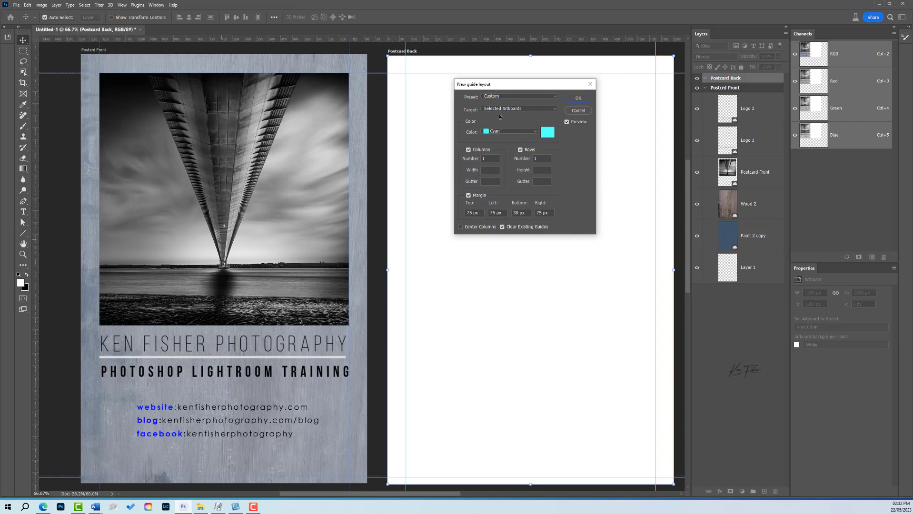
{"action": "double_click", "coordinate": [489, 159]}
{"action": "type", "text": "2"}
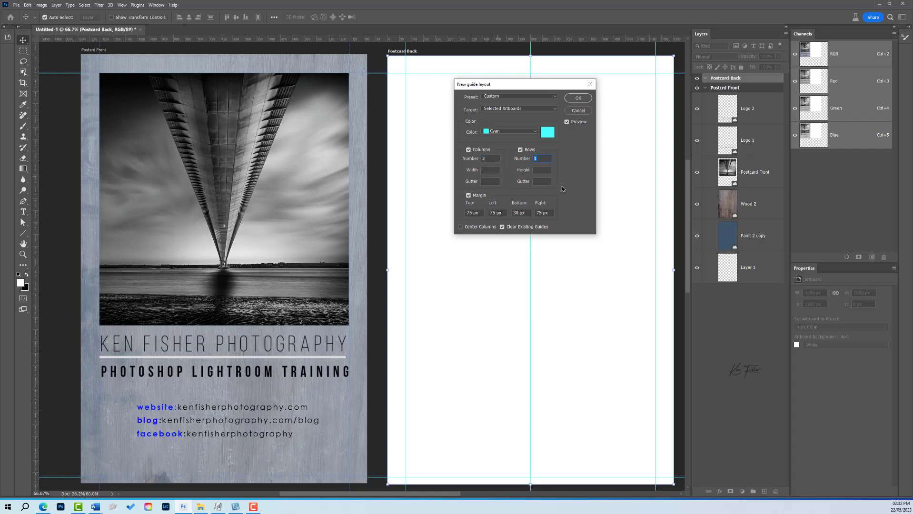
{"action": "type", "text": "3"}
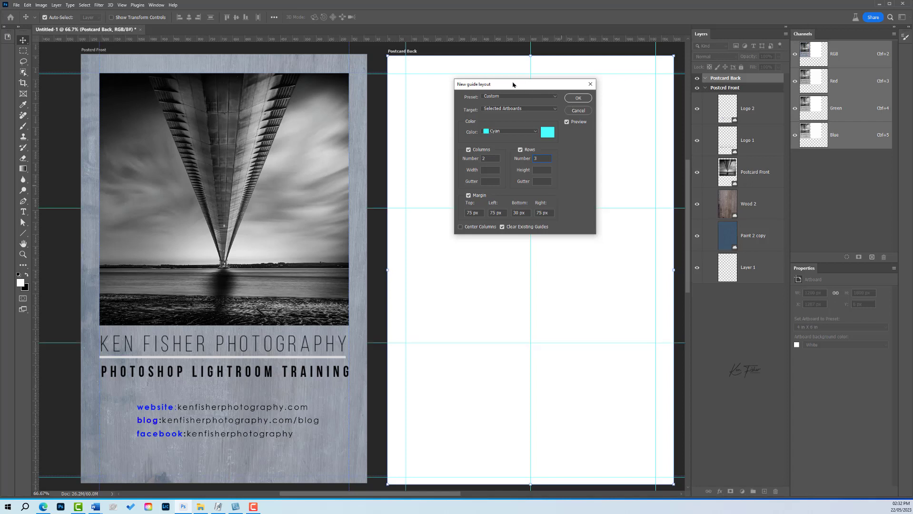
Step: Set both the column gutter and the row gutter of the guide layout to 50 px
{"action": "left_click_drag", "start_coordinate": [513, 84], "coordinate": [261, 102]}
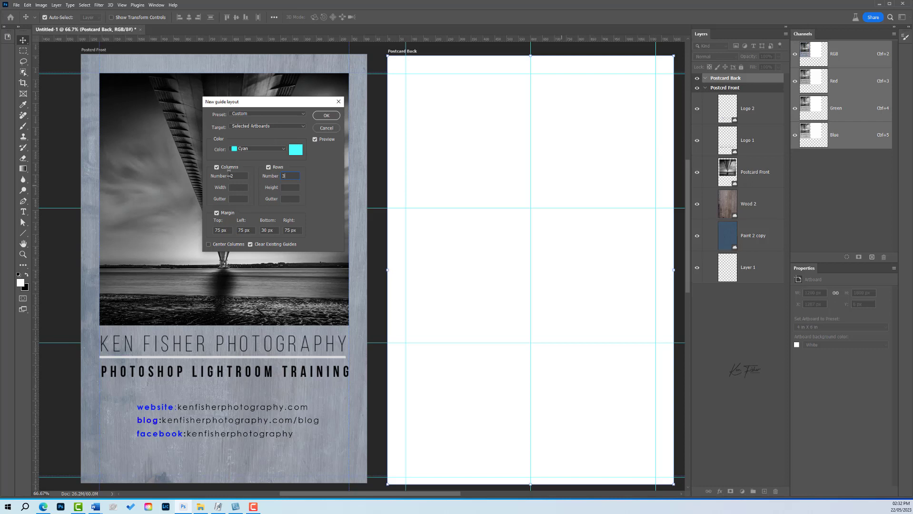
{"action": "left_click", "coordinate": [240, 200]}
{"action": "type", "text": "50"}
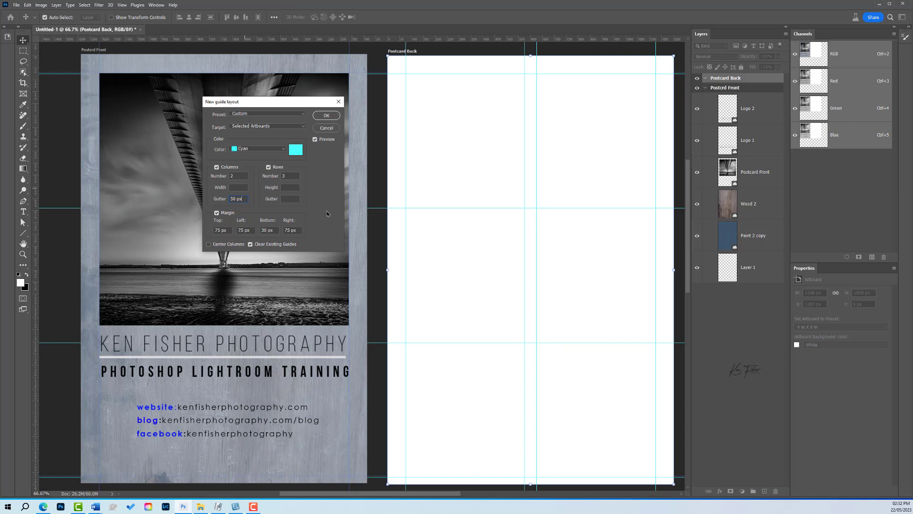
{"action": "key", "text": "ctrl+a"}
{"action": "left_click", "coordinate": [289, 198]}
{"action": "type", "text": "50"}
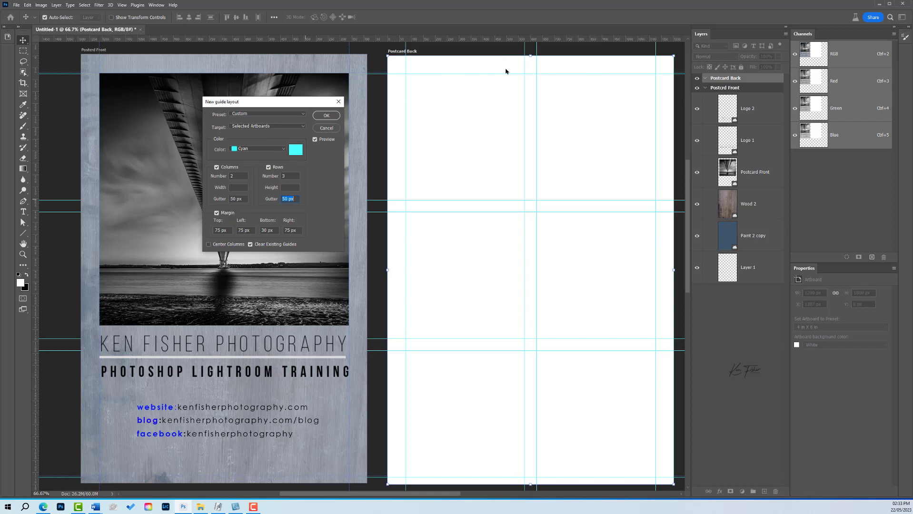
Step: Set the guide layout's top margin to 150 px and bottom margin to 50 px, and apply the layout
{"action": "double_click", "coordinate": [219, 231]}
{"action": "type", "text": "150"}
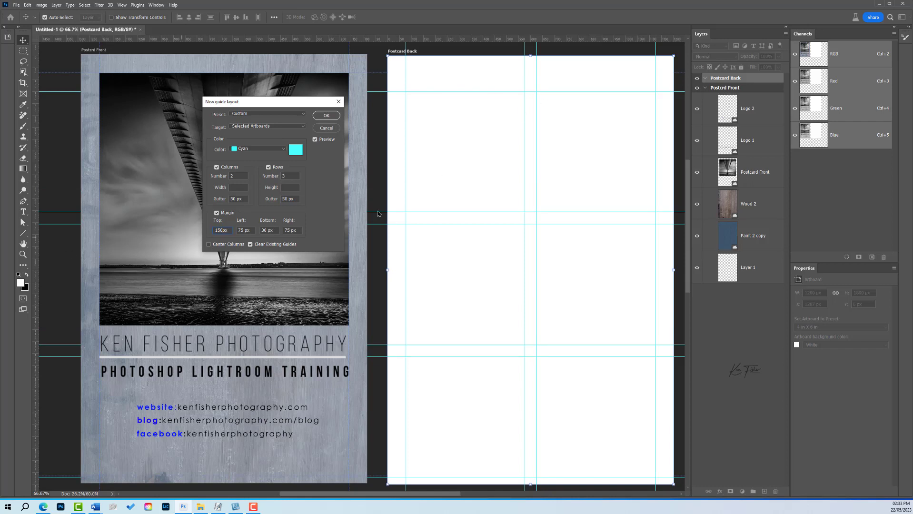
{"action": "left_click", "coordinate": [265, 231]}
{"action": "key", "text": "BackSpace"}
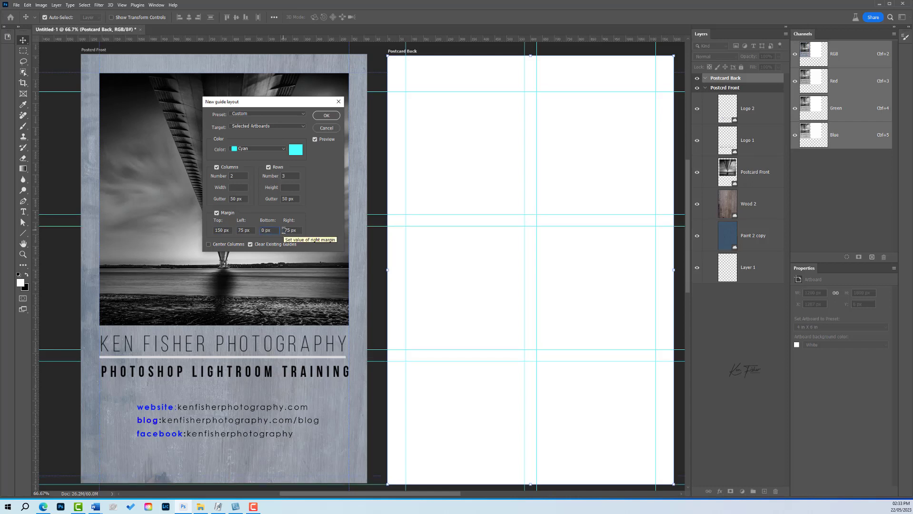
{"action": "type", "text": "5"}
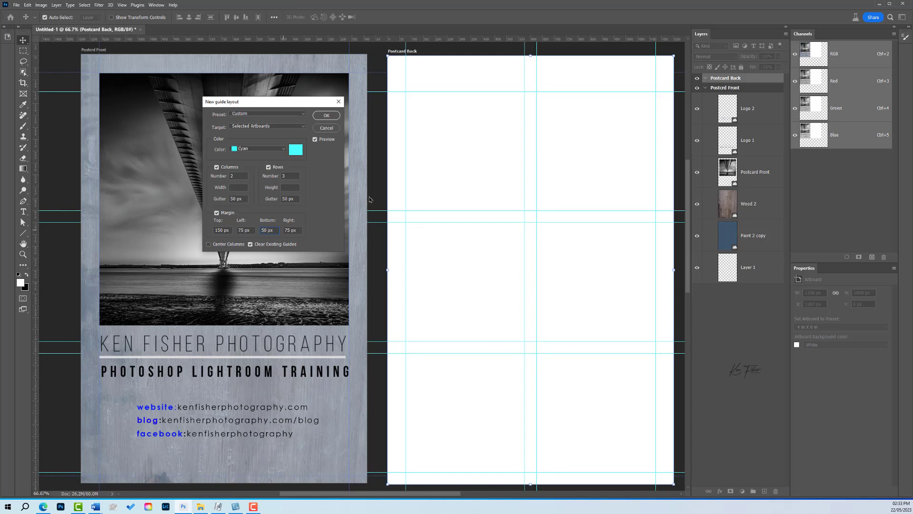
{"action": "left_click", "coordinate": [327, 116]}
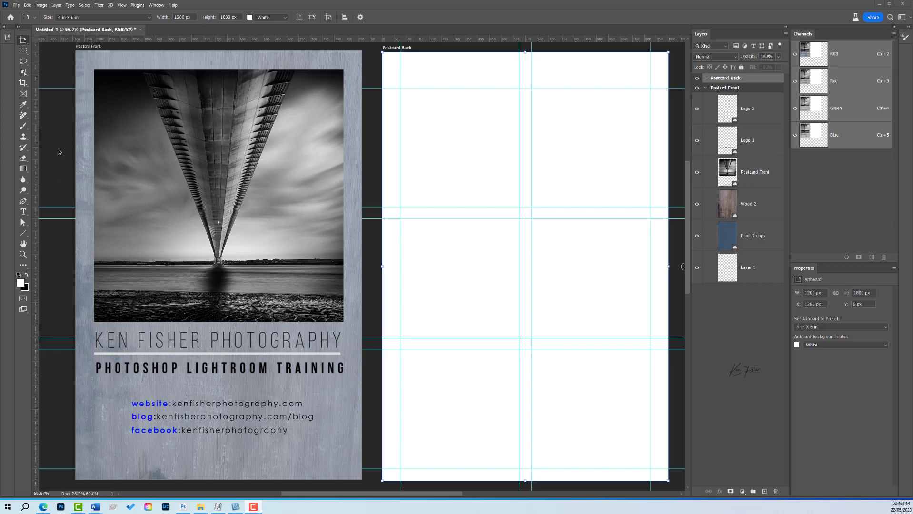
Step: Place the Ferris wheel image from the library on Postcard Back and align it to the top-left grid cell
{"action": "left_click", "coordinate": [7, 38]}
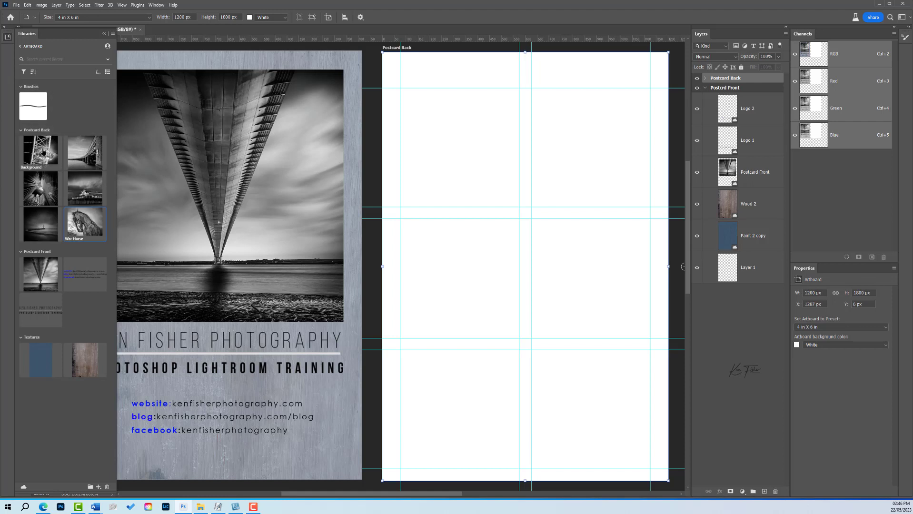
{"action": "mouse_move", "coordinate": [42, 151]}
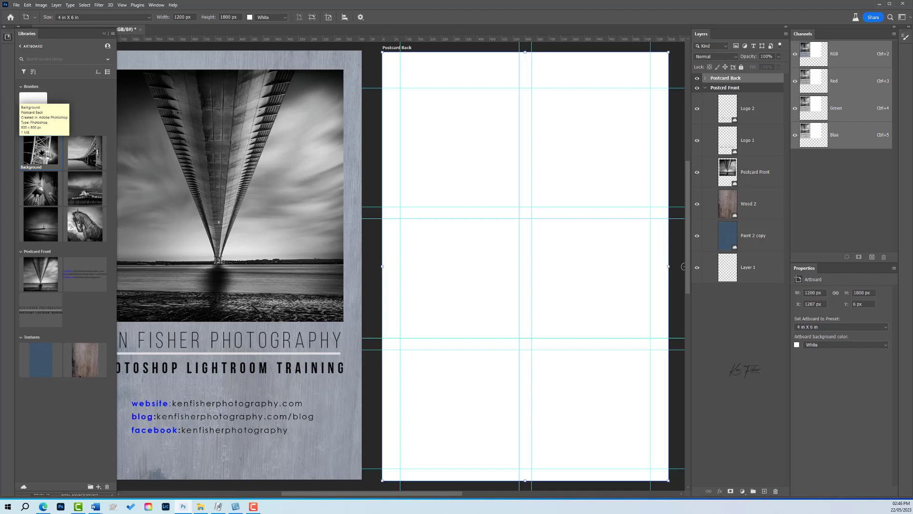
{"action": "left_click_drag", "start_coordinate": [41, 152], "coordinate": [456, 124]}
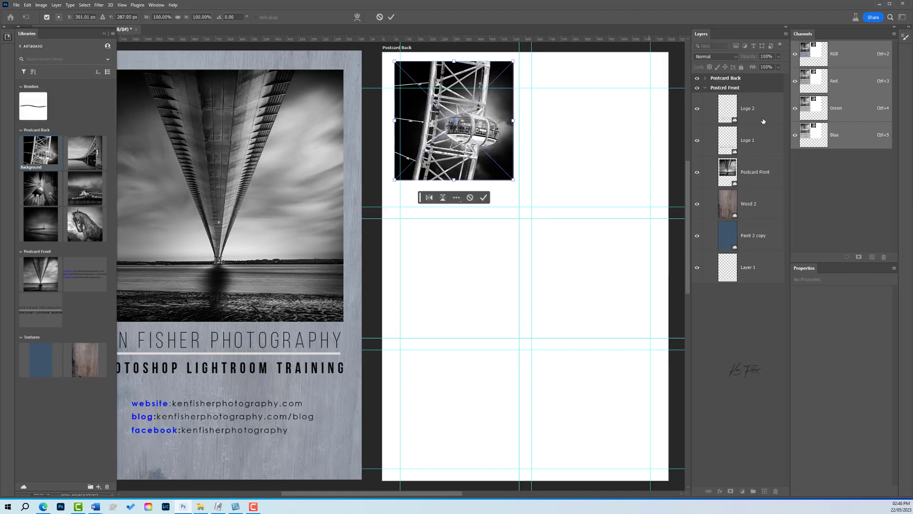
{"action": "key", "text": "Return"}
{"action": "left_click", "coordinate": [705, 78]}
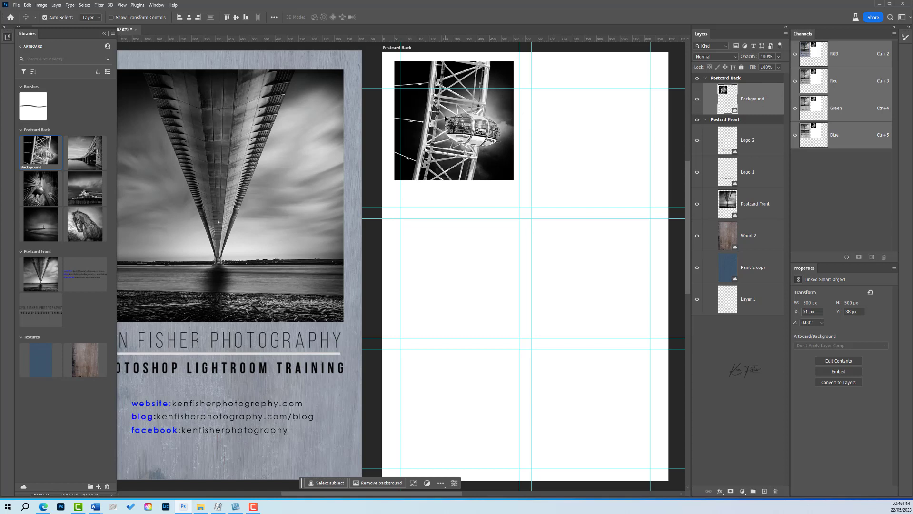
{"action": "left_click_drag", "start_coordinate": [445, 118], "coordinate": [453, 145]}
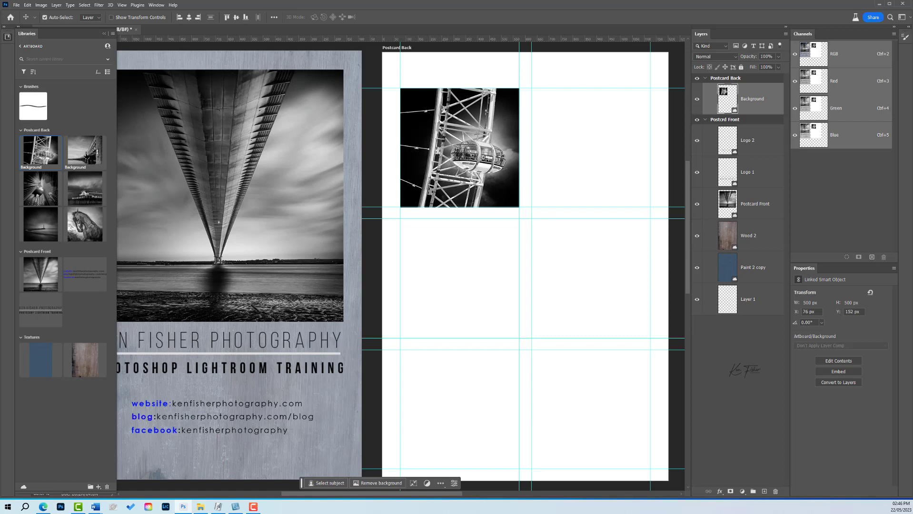
Step: Place the library's arched bridge image in the top-right grid cell and the skyscraper image in the middle-left cell
{"action": "left_click_drag", "start_coordinate": [86, 151], "coordinate": [586, 134]}
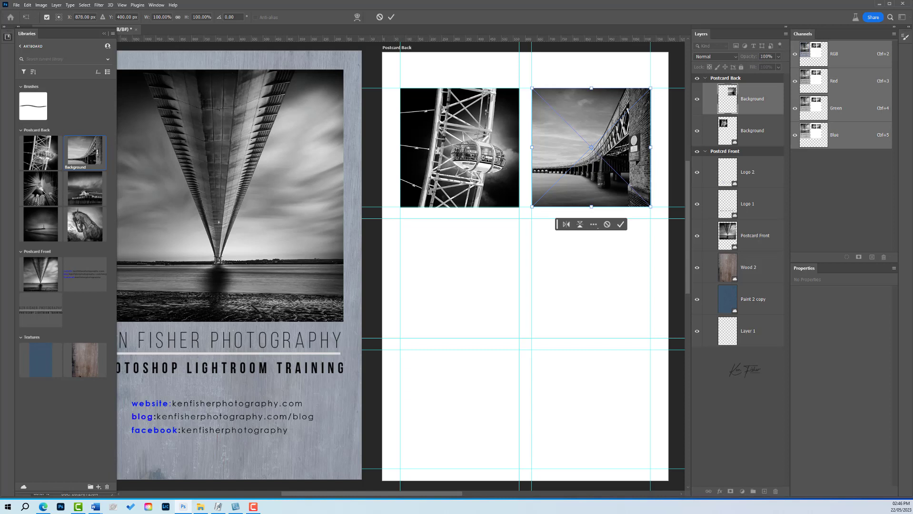
{"action": "key", "text": "Return"}
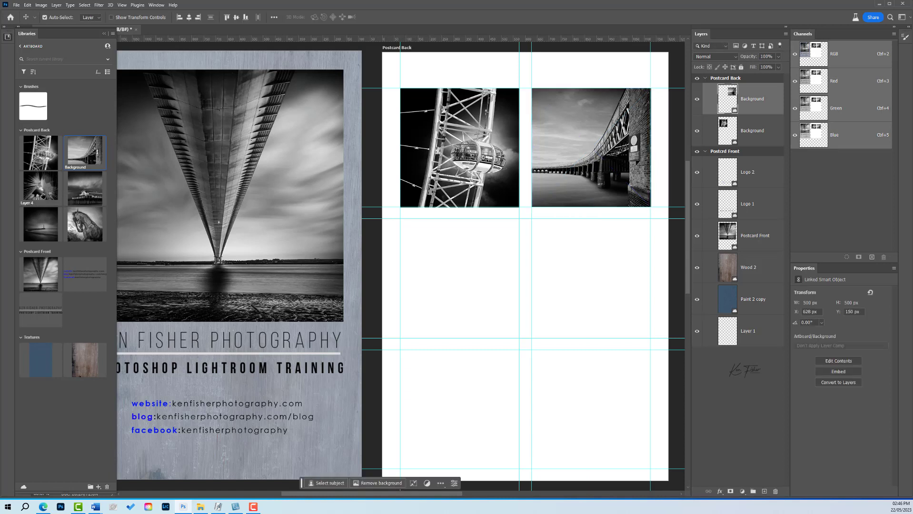
{"action": "left_click_drag", "start_coordinate": [40, 186], "coordinate": [490, 287]}
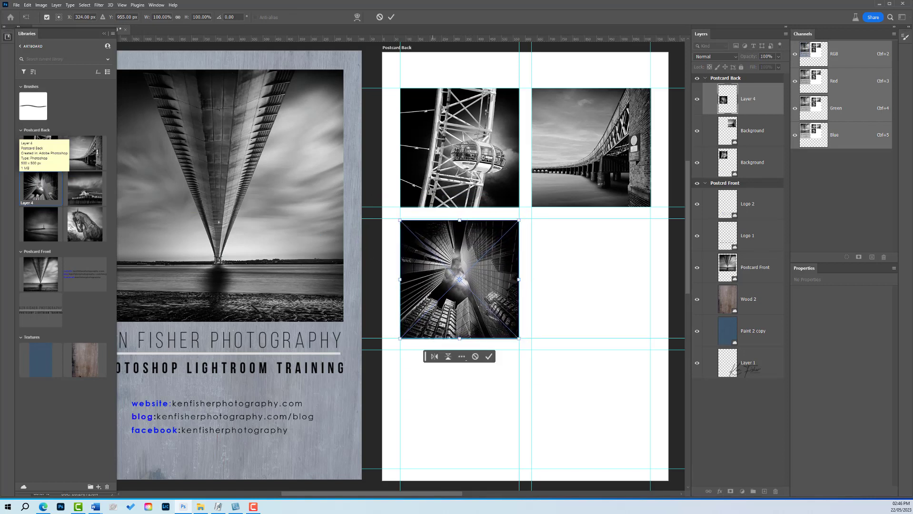
{"action": "key", "text": "Return"}
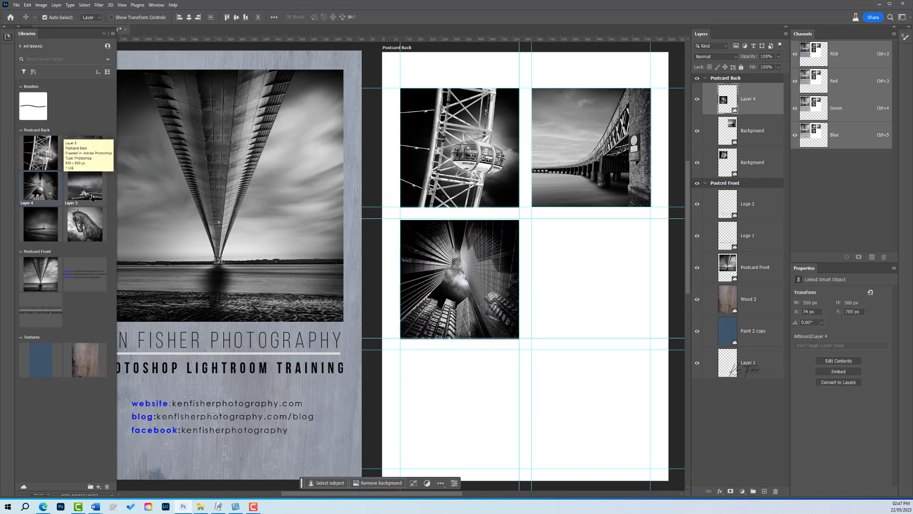
Step: Place the library's pier image in the middle-right grid cell and the lighthouse image in the bottom-left cell
{"action": "left_click_drag", "start_coordinate": [86, 192], "coordinate": [588, 251]}
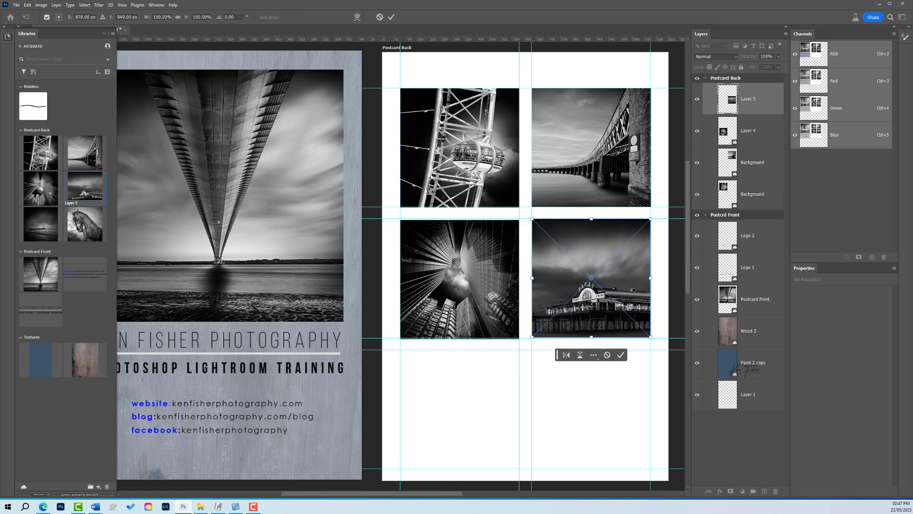
{"action": "key", "text": "Return"}
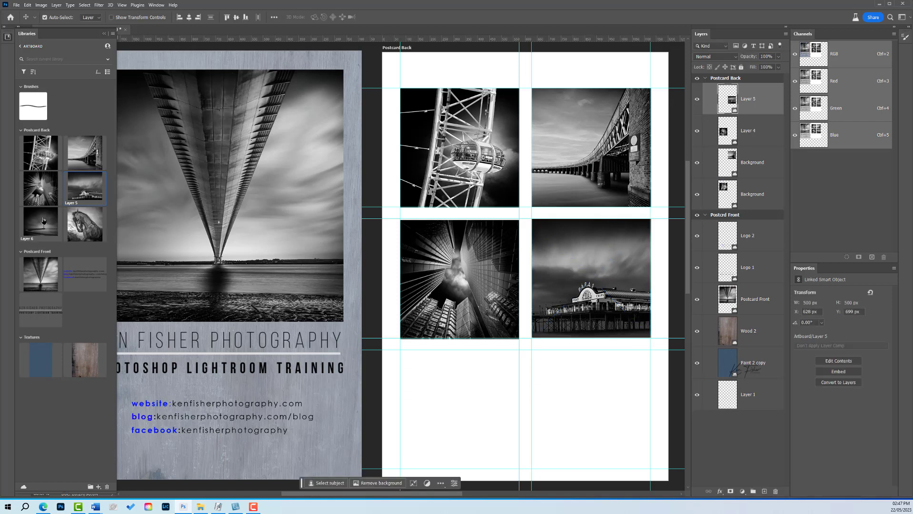
{"action": "left_click_drag", "start_coordinate": [43, 222], "coordinate": [442, 389]}
{"action": "key", "text": "Return"}
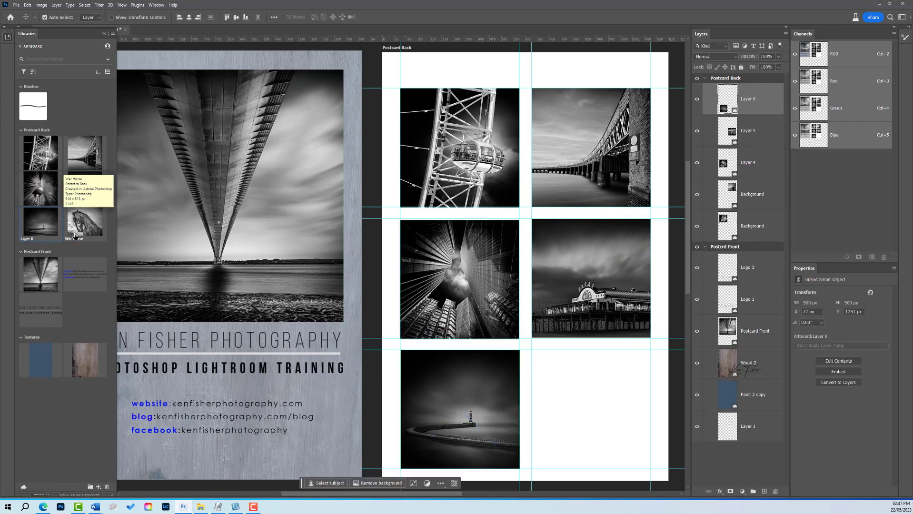
Step: Place the War Horse image in the bottom-right grid cell and shrink it to about 496 × 500 px to fit the guides
{"action": "left_click_drag", "start_coordinate": [85, 226], "coordinate": [590, 392]}
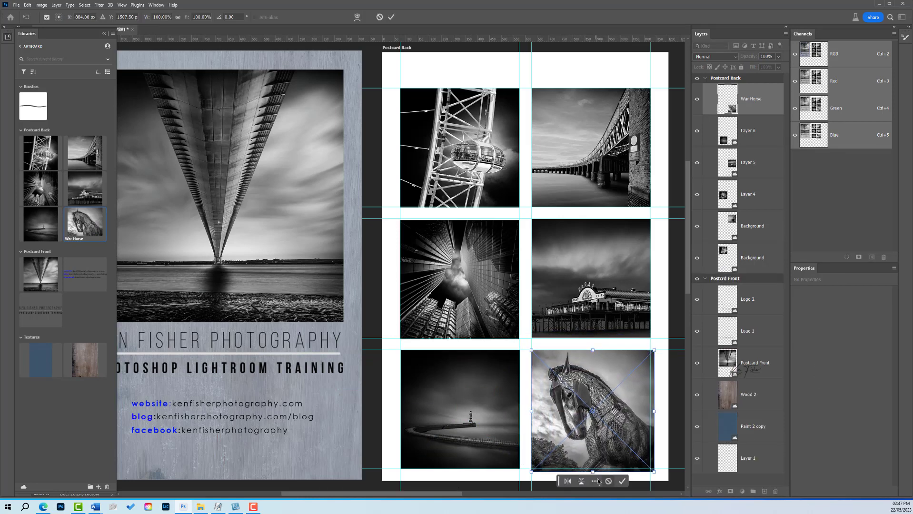
{"action": "left_click_drag", "start_coordinate": [592, 472], "coordinate": [593, 469]}
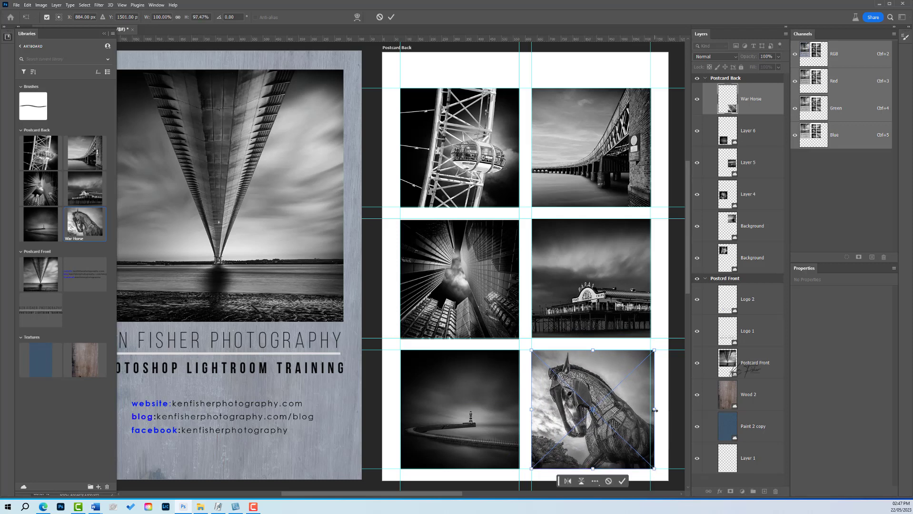
{"action": "left_click_drag", "start_coordinate": [655, 410], "coordinate": [652, 410]}
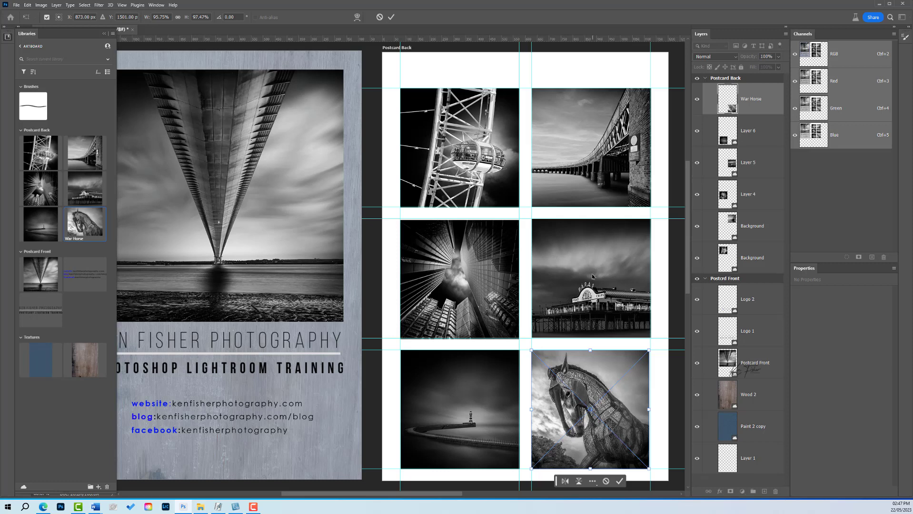
{"action": "key", "text": "Return"}
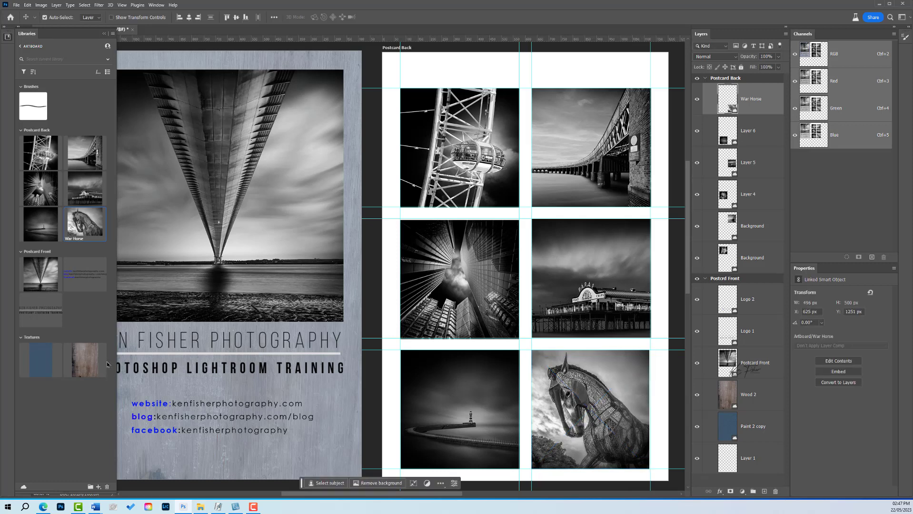
Step: Place Logo 1 above the picture grid on Postcard Back, scaled to about 658 px wide
{"action": "left_click_drag", "start_coordinate": [45, 312], "coordinate": [526, 77]}
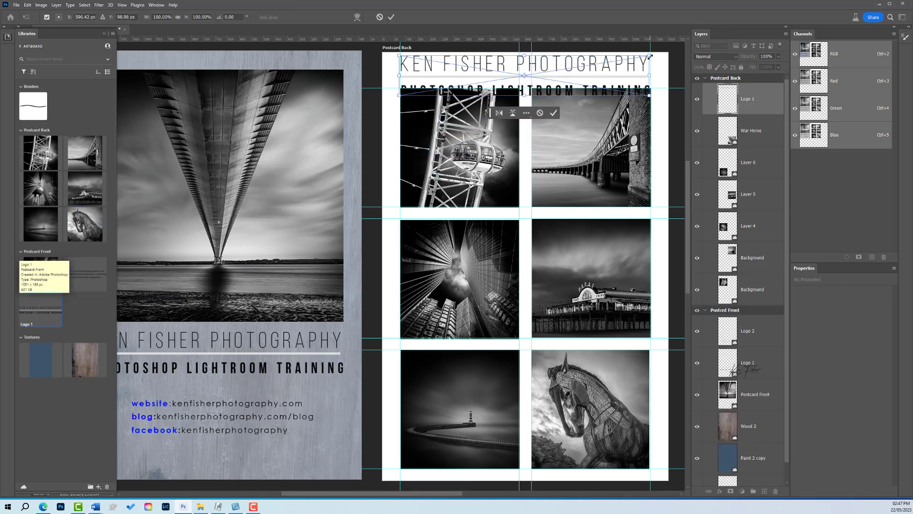
{"action": "left_click_drag", "start_coordinate": [650, 56], "coordinate": [587, 69]}
{"action": "key", "text": "Return"}
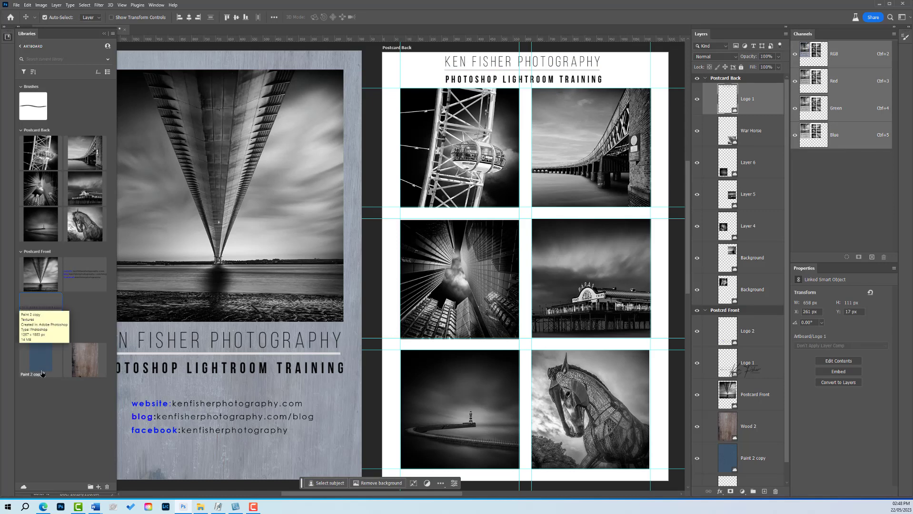
Step: Place the Paint 2 copy texture over Postcard Back, enlarge it to cover the whole artboard, and set its opacity to 34%
{"action": "mouse_move", "coordinate": [43, 364]}
{"action": "left_mouse_down"}
{"action": "mouse_move", "coordinate": [406, 291]}
{"action": "mouse_move", "coordinate": [513, 192]}
{"action": "mouse_move", "coordinate": [498, 145]}
{"action": "left_mouse_up"}
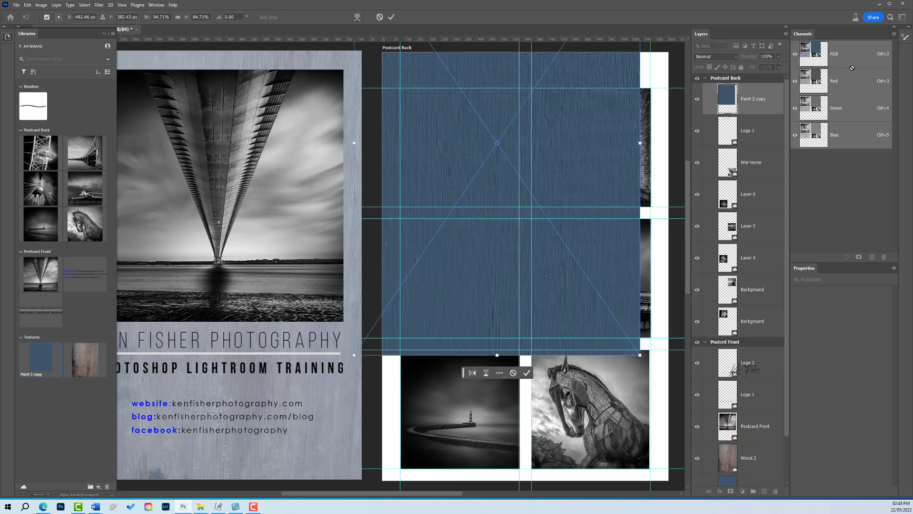
{"action": "left_click_drag", "start_coordinate": [580, 140], "coordinate": [609, 257]}
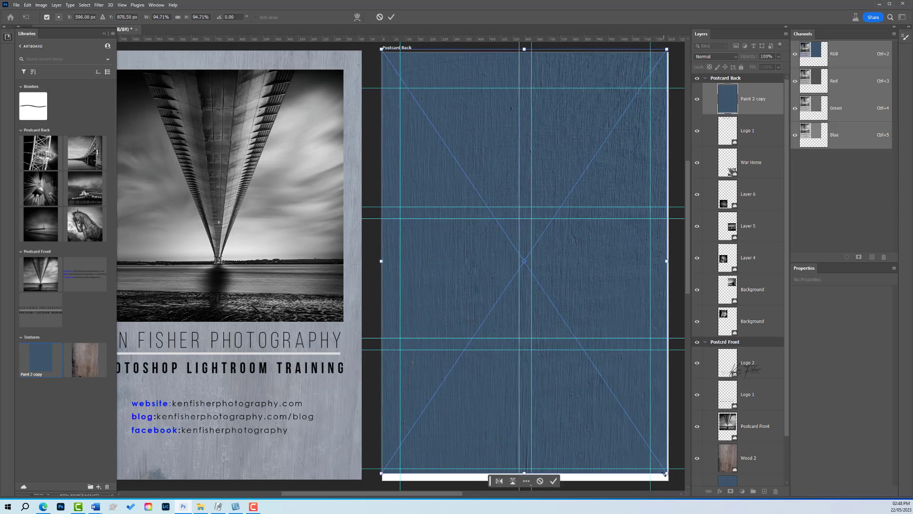
{"action": "left_click_drag", "start_coordinate": [668, 474], "coordinate": [671, 484]}
{"action": "key", "text": "Return"}
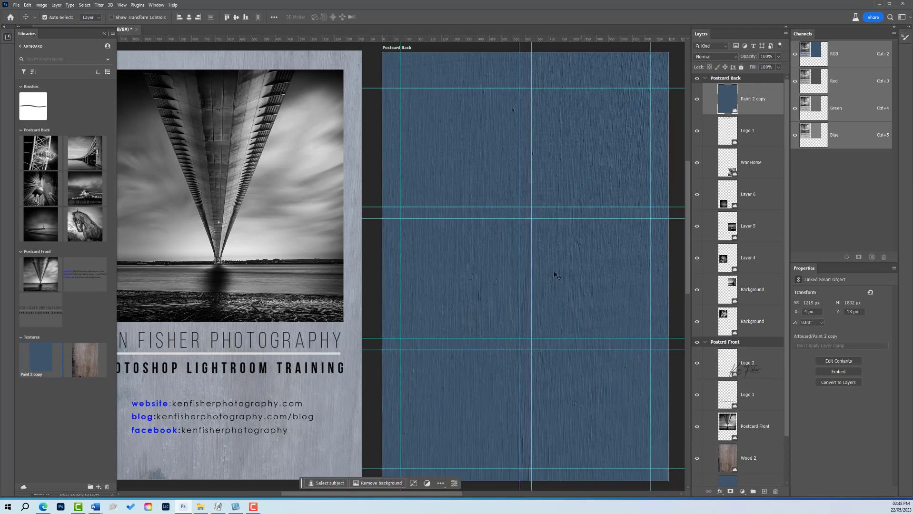
{"action": "left_click", "coordinate": [776, 57]}
{"action": "left_click_drag", "start_coordinate": [777, 65], "coordinate": [757, 69]}
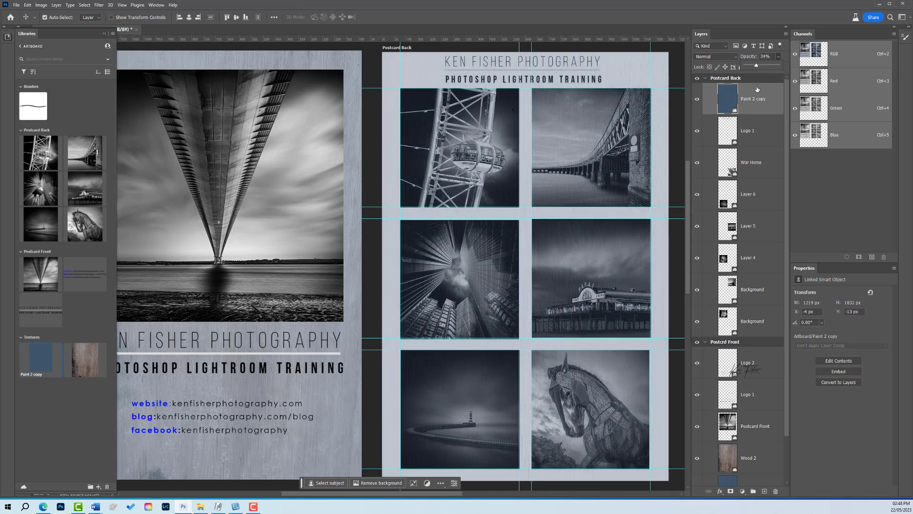
Step: Place the Wood 2 texture on top of Postcard Back and resize it to cover the whole artboard
{"action": "left_click", "coordinate": [89, 365]}
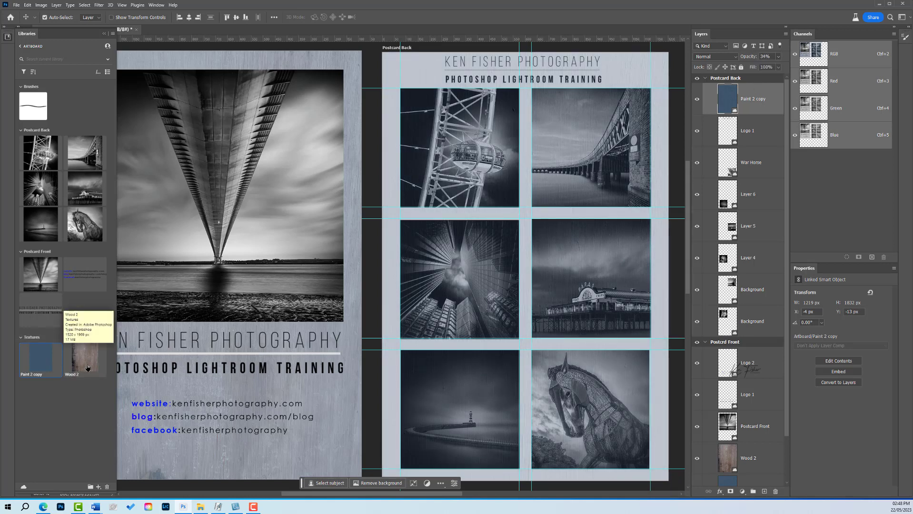
{"action": "left_click_drag", "start_coordinate": [586, 156], "coordinate": [581, 278]}
{"action": "left_click_drag", "start_coordinate": [666, 110], "coordinate": [670, 49]}
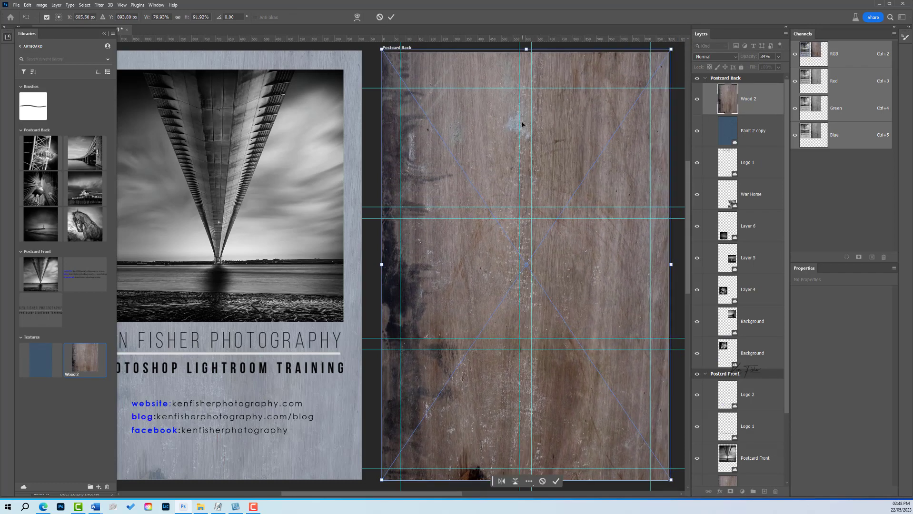
{"action": "mouse_move", "coordinate": [521, 124]}
{"action": "left_mouse_down"}
{"action": "mouse_move", "coordinate": [505, 124]}
{"action": "mouse_move", "coordinate": [522, 125]}
{"action": "left_mouse_up"}
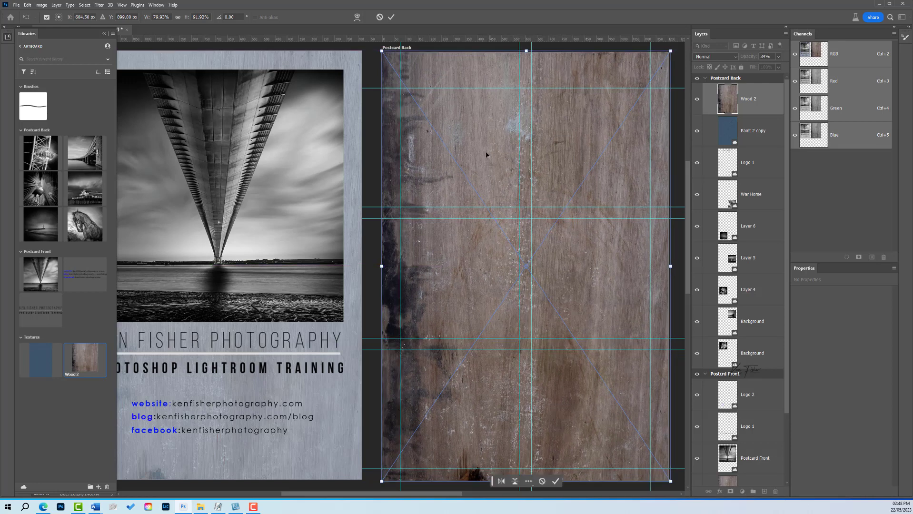
{"action": "key", "text": "Return"}
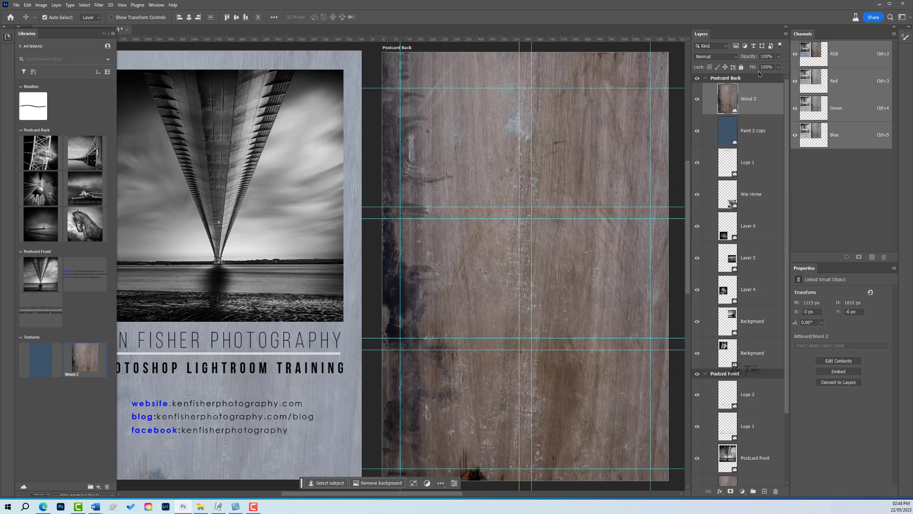
Step: Set the Wood 2 layer's blend mode to Overlay and collapse the library
{"action": "left_click", "coordinate": [732, 56]}
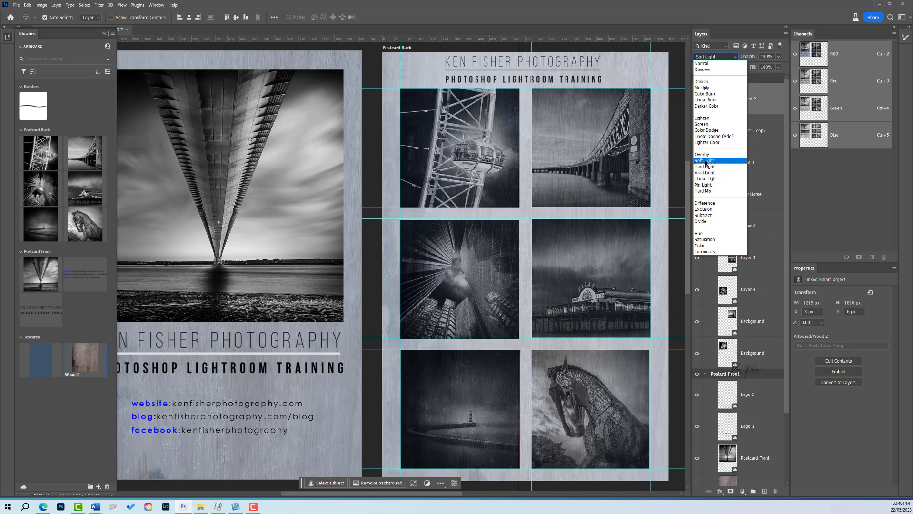
{"action": "left_click", "coordinate": [703, 155]}
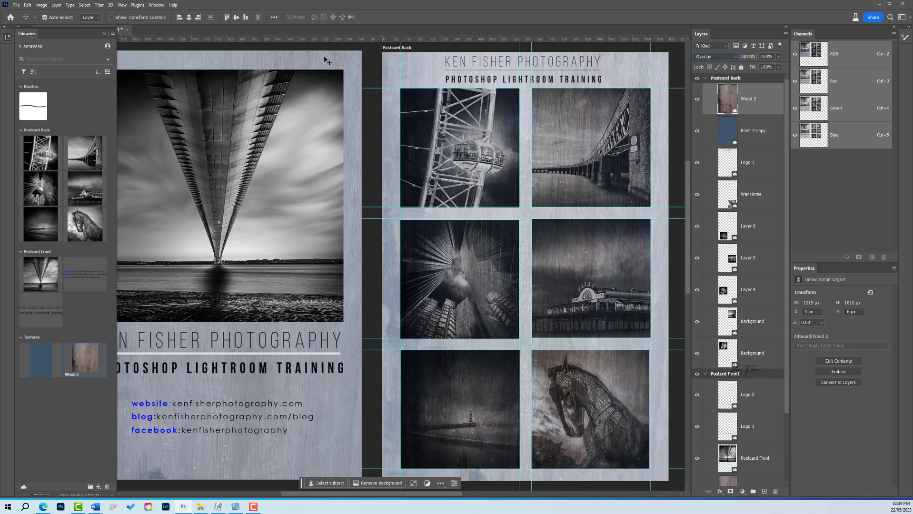
{"action": "left_click", "coordinate": [104, 33]}
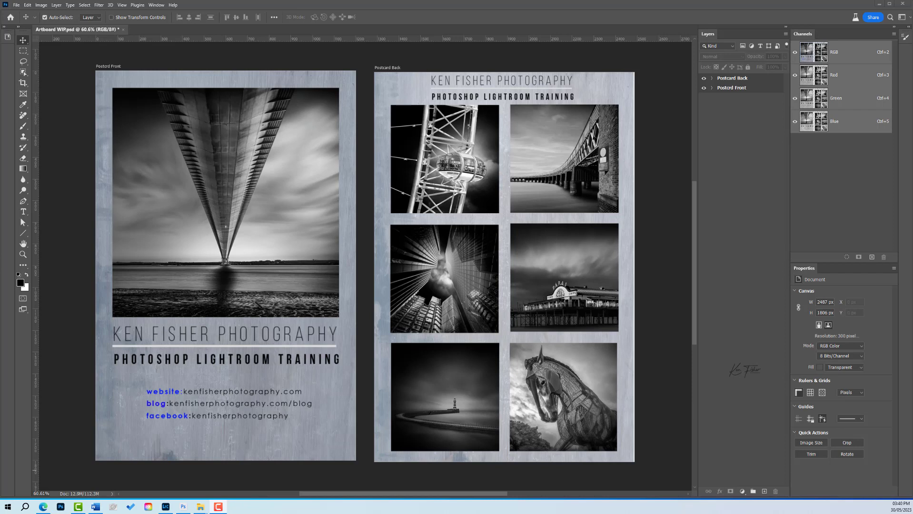
Step: Set the quick export format to JPG in the export preferences
{"action": "left_click", "coordinate": [16, 5]}
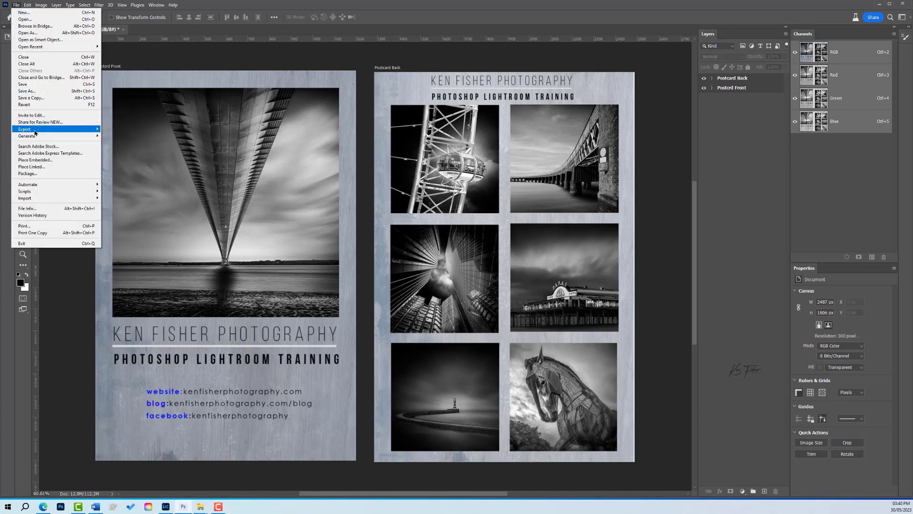
{"action": "mouse_move", "coordinate": [35, 129]}
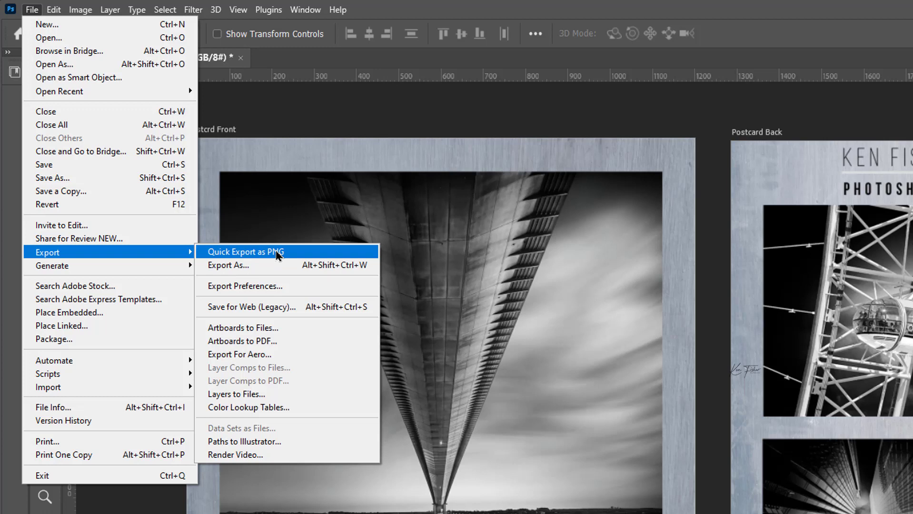
{"action": "left_click", "coordinate": [253, 286]}
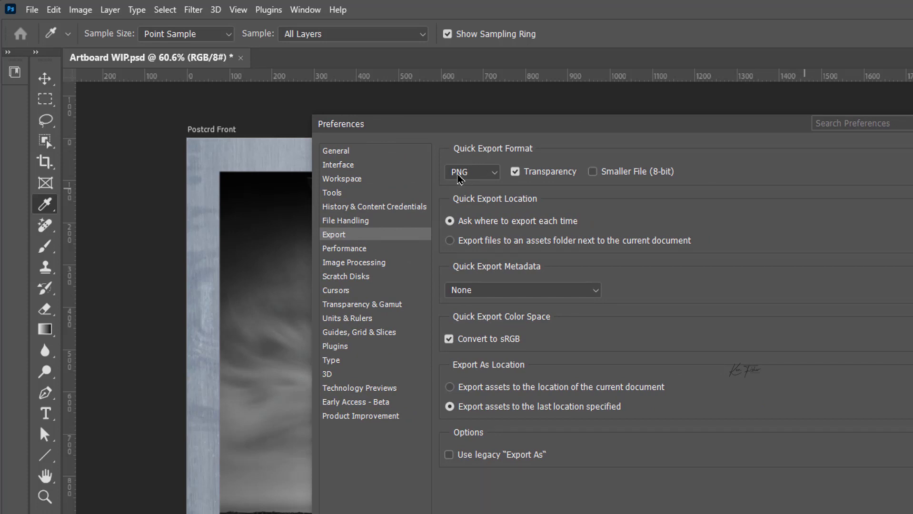
{"action": "left_click", "coordinate": [494, 174]}
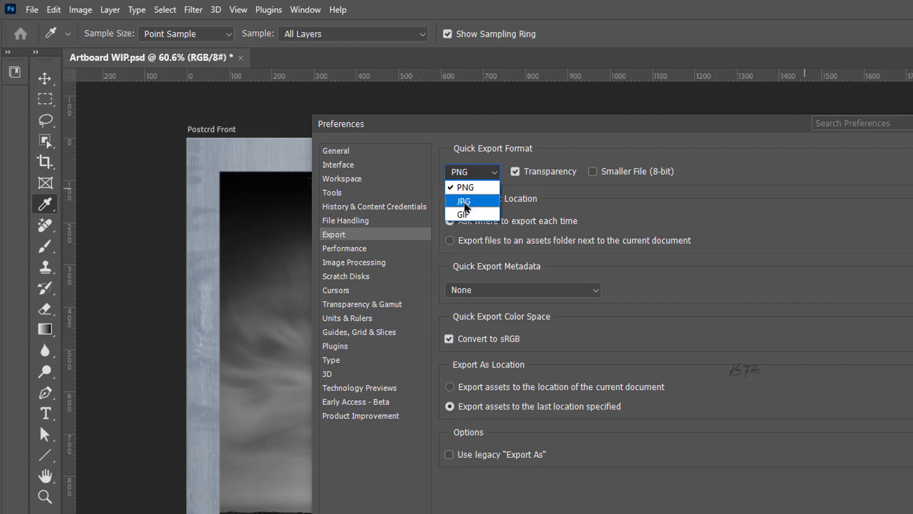
{"action": "left_click", "coordinate": [476, 200]}
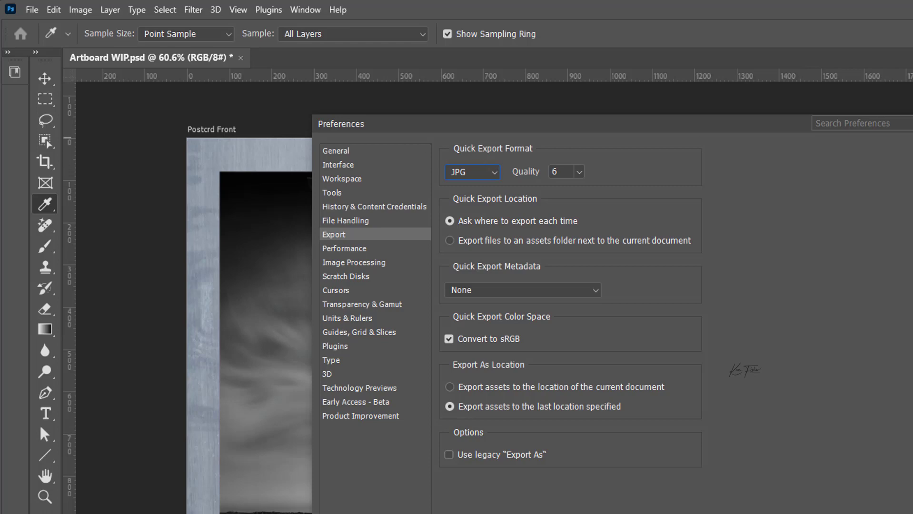
{"action": "left_click", "coordinate": [908, 150]}
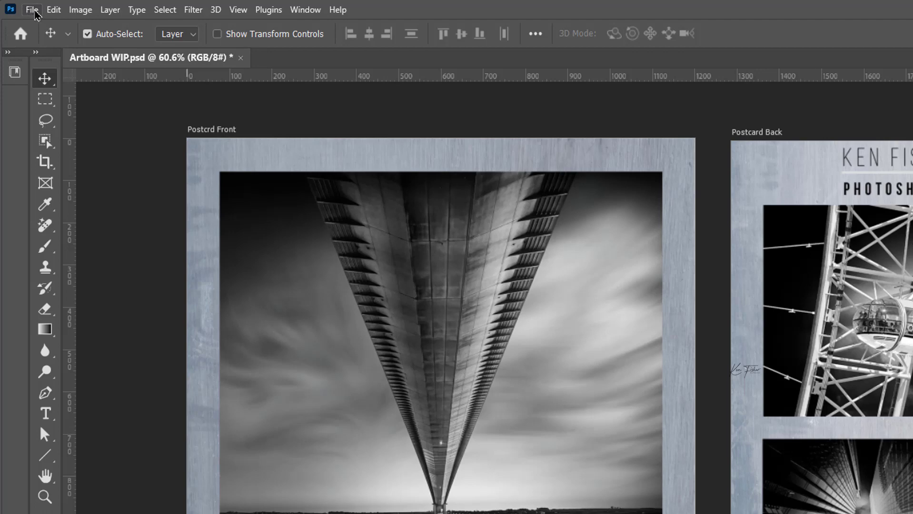
Step: Quick-export the document as JPG, saving the output in the Desktop folder
{"action": "left_click", "coordinate": [33, 10]}
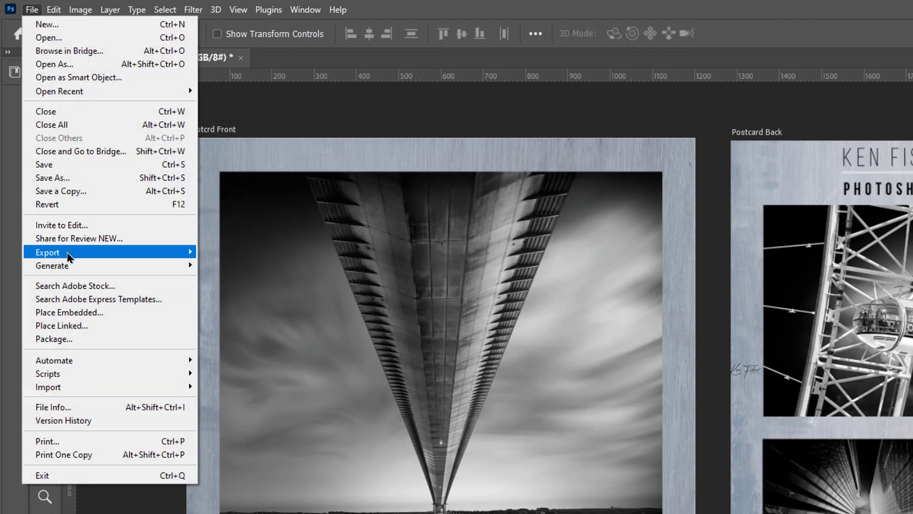
{"action": "mouse_move", "coordinate": [98, 253]}
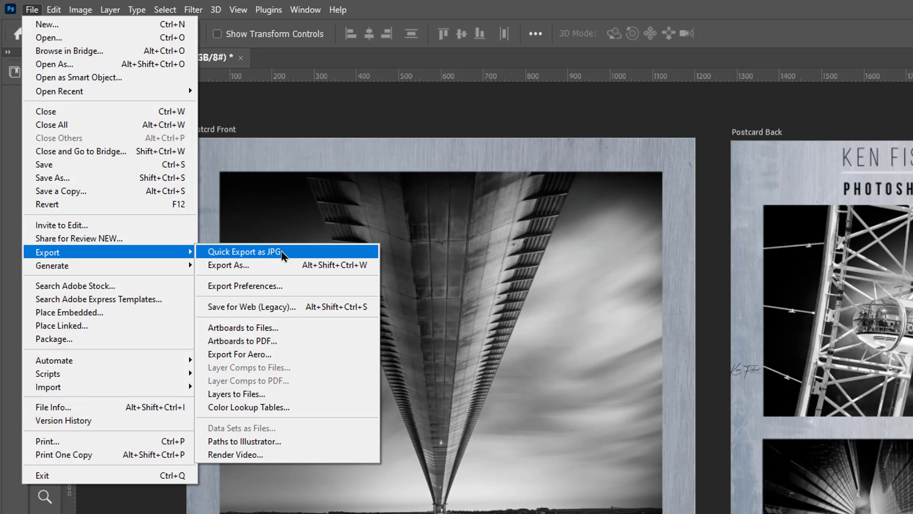
{"action": "left_click", "coordinate": [284, 256]}
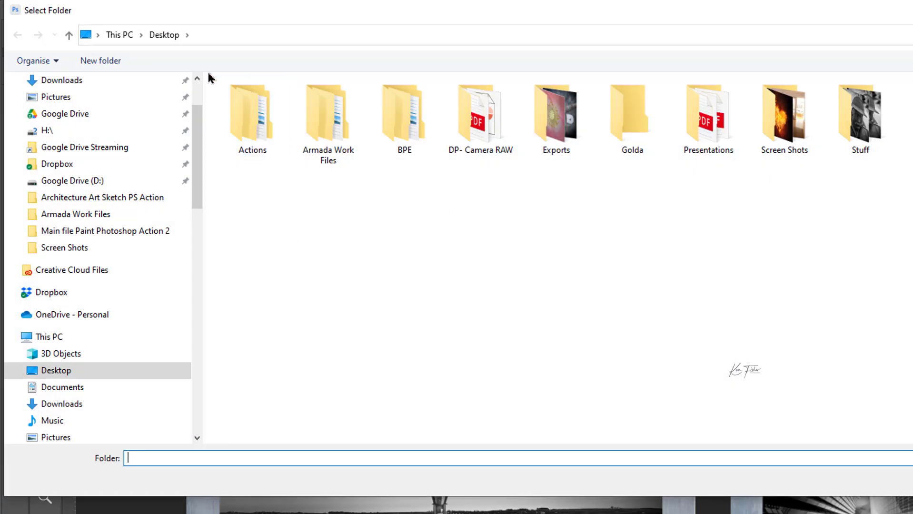
{"action": "left_click", "coordinate": [160, 37]}
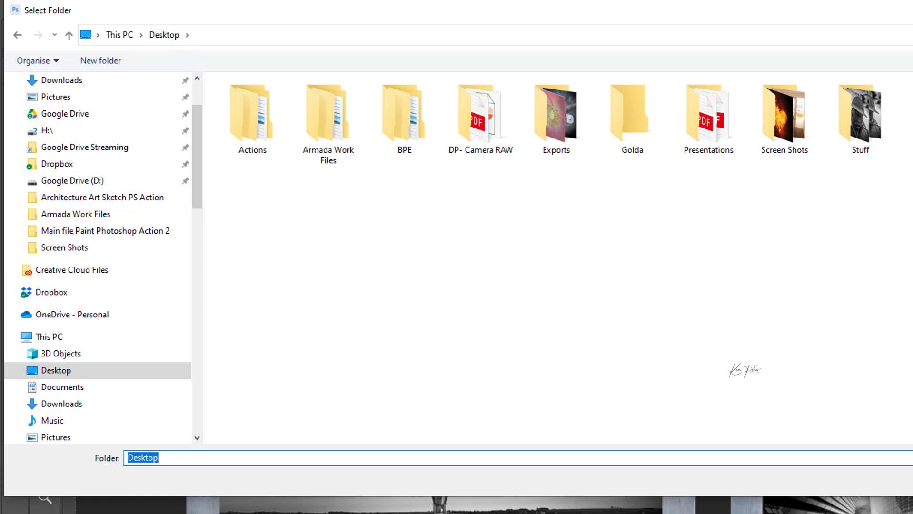
{"action": "key", "text": "Return"}
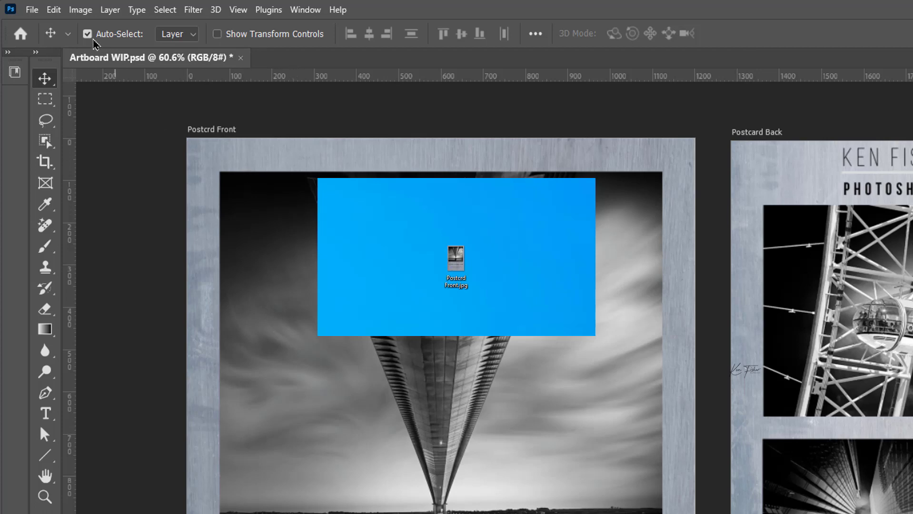
Step: Export the postcard artboards at 1200 × 1800 px with Export As, saving them in the Desktop folder
{"action": "left_click", "coordinate": [32, 10]}
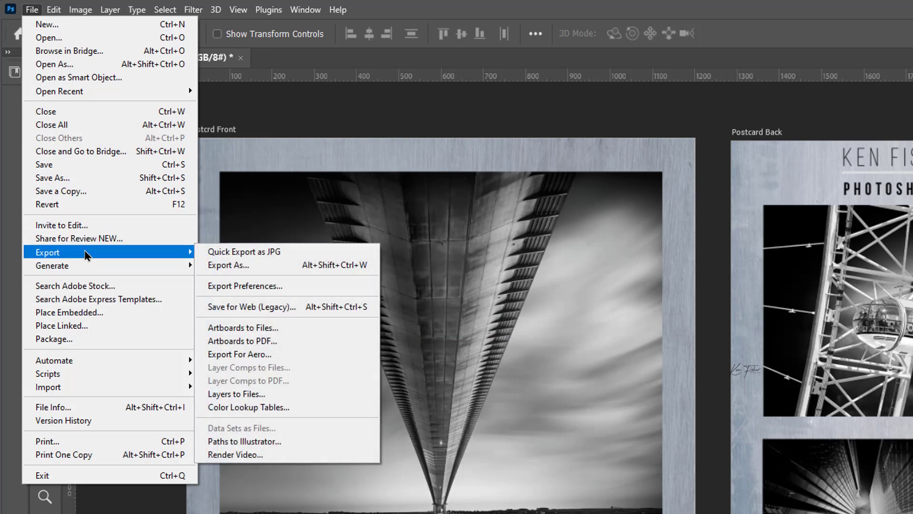
{"action": "left_click", "coordinate": [273, 268]}
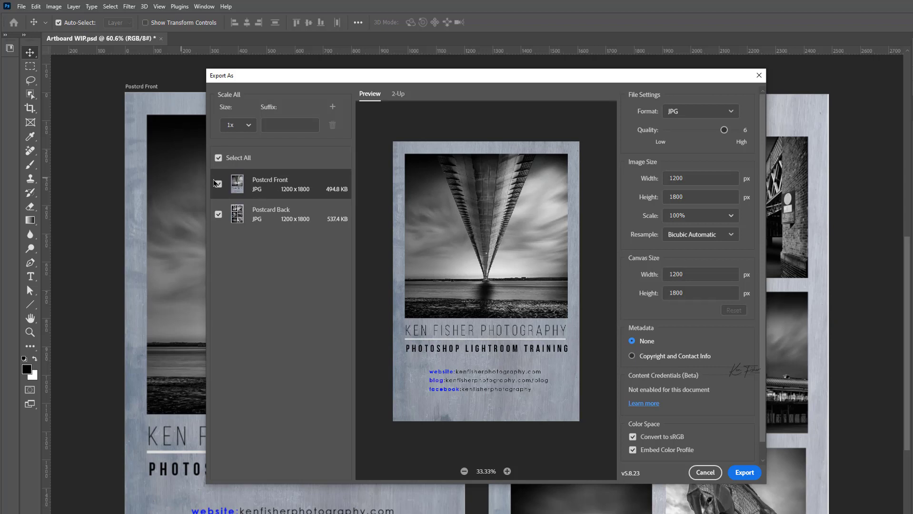
{"action": "left_click", "coordinate": [218, 214]}
{"action": "left_click", "coordinate": [218, 215]}
{"action": "left_click", "coordinate": [746, 473]}
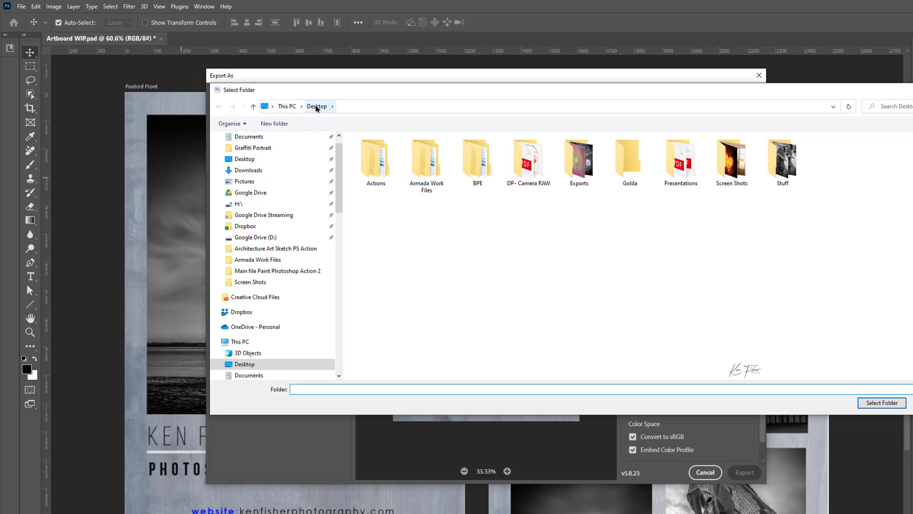
{"action": "left_click", "coordinate": [317, 107]}
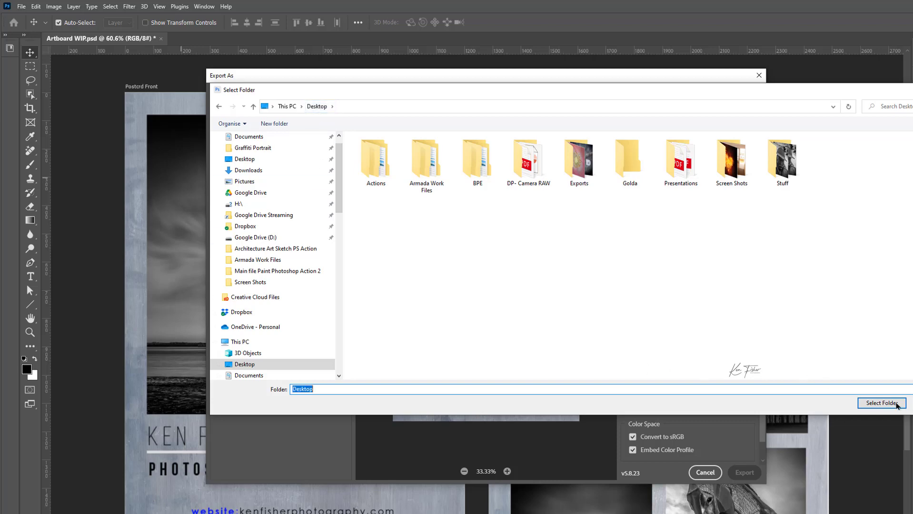
{"action": "left_click", "coordinate": [881, 403]}
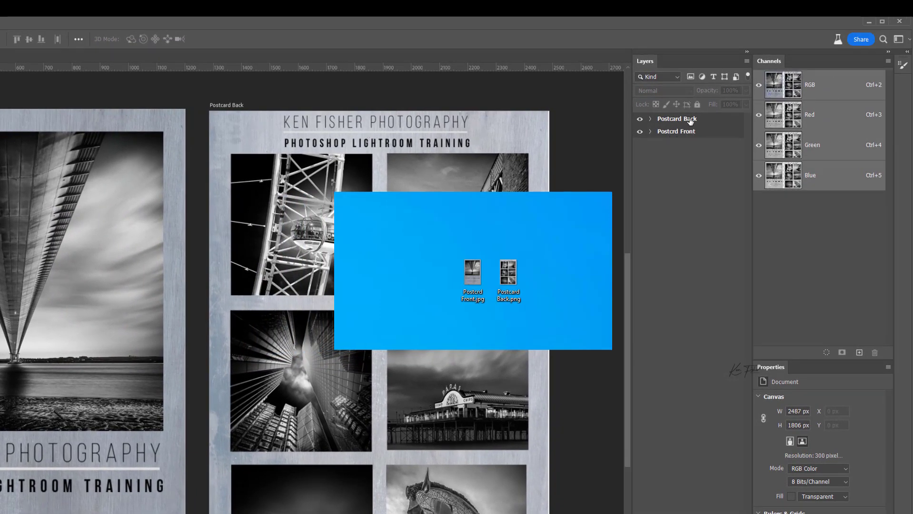
{"action": "right_click", "coordinate": [669, 123]}
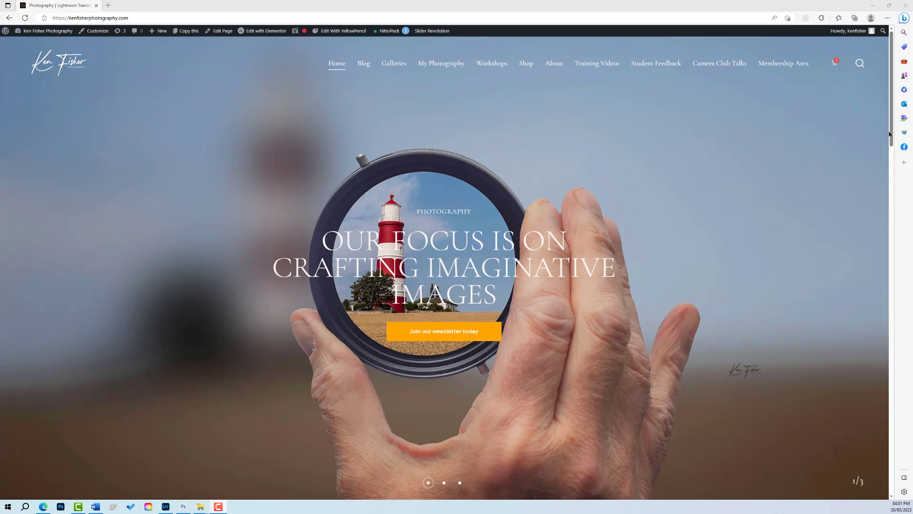
{"action": "left_click_drag", "start_coordinate": [891, 134], "coordinate": [860, 403]}
{"action": "scroll", "coordinate": [860, 403], "scroll_direction": "down", "scroll_amount": 8}
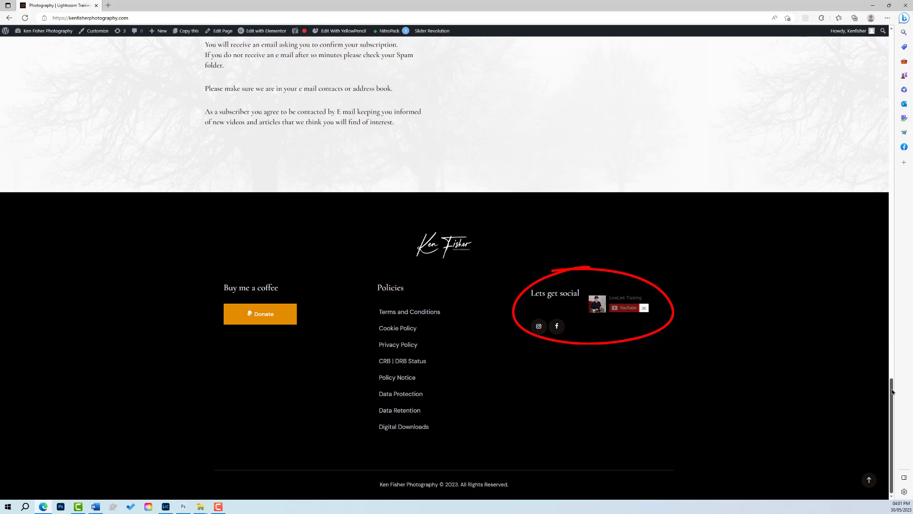
{"action": "left_click_drag", "start_coordinate": [893, 392], "coordinate": [892, 351]}
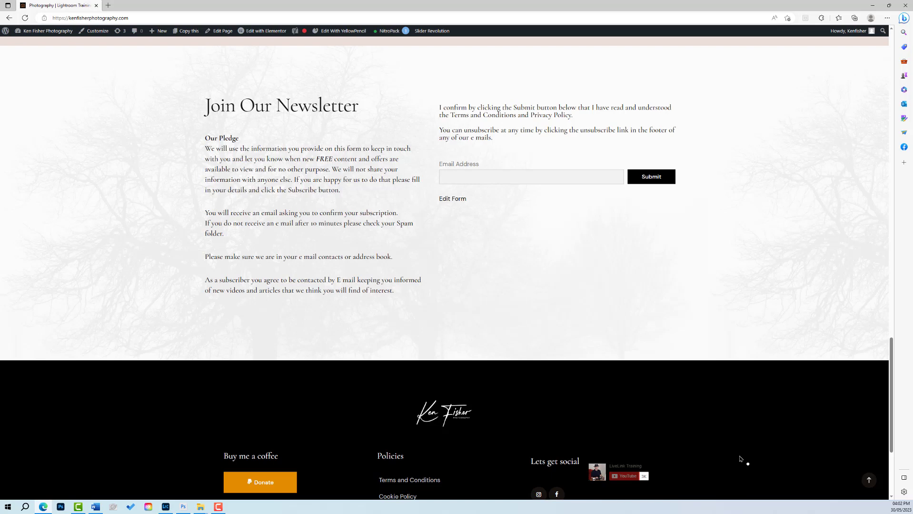
{"action": "key", "text": "F12"}
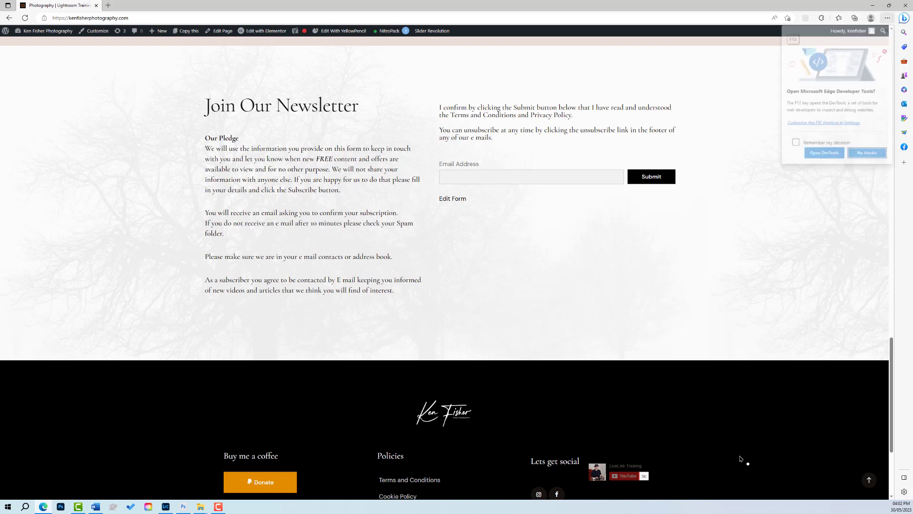